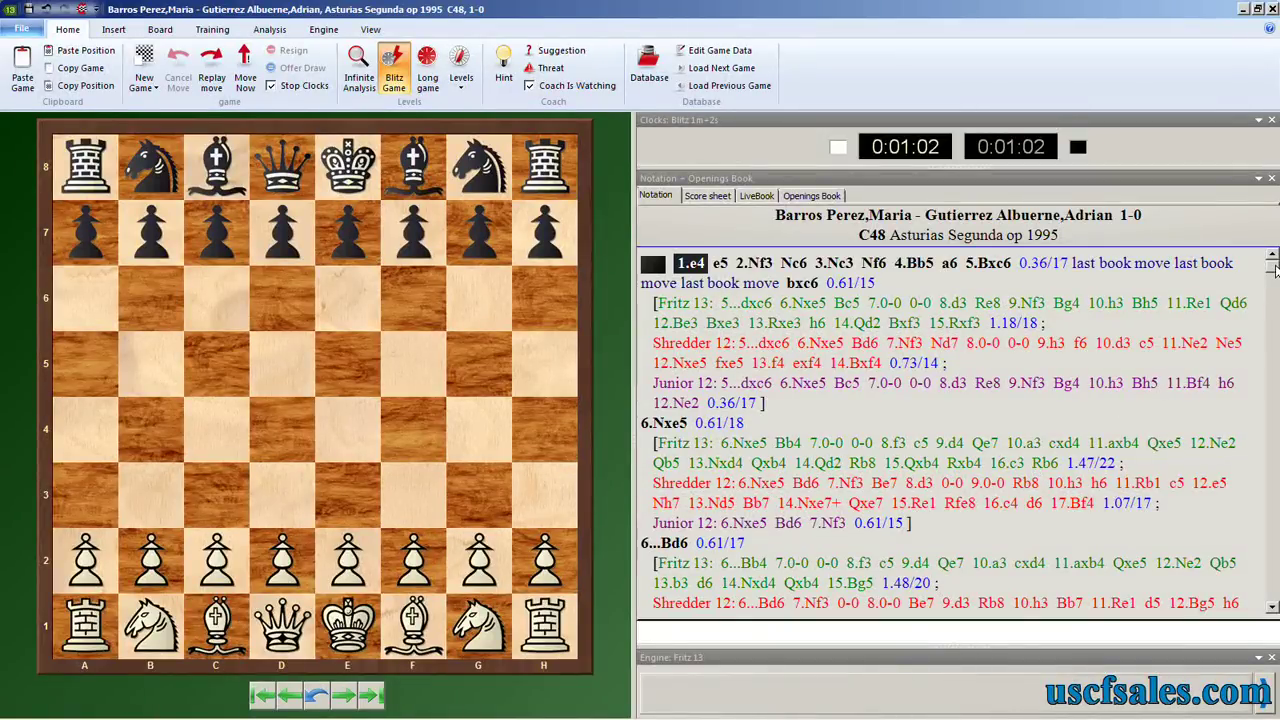
Select game 16 in the asturias segunda 95 game database and open the Compare Analysis settings for it.
mouse_move(1274, 268)
mouse_down()
mouse_move(1272, 305)
mouse_move(1272, 272)
mouse_up()
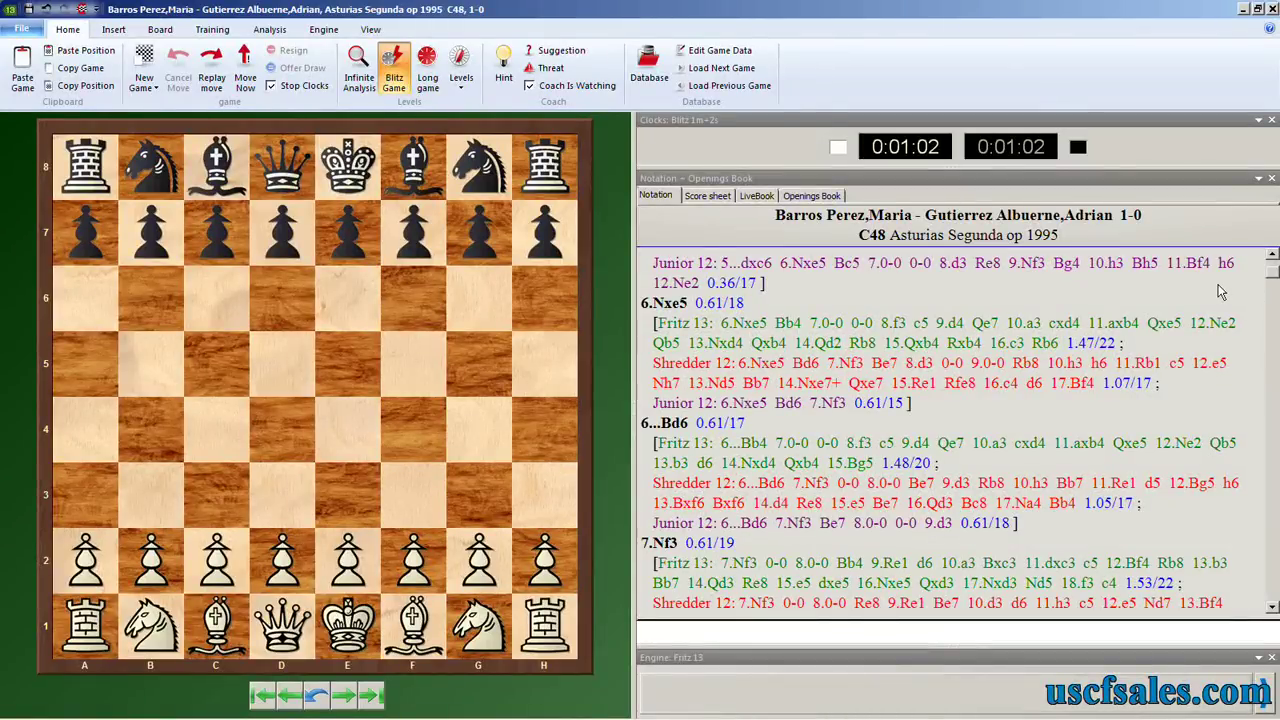
click(650, 88)
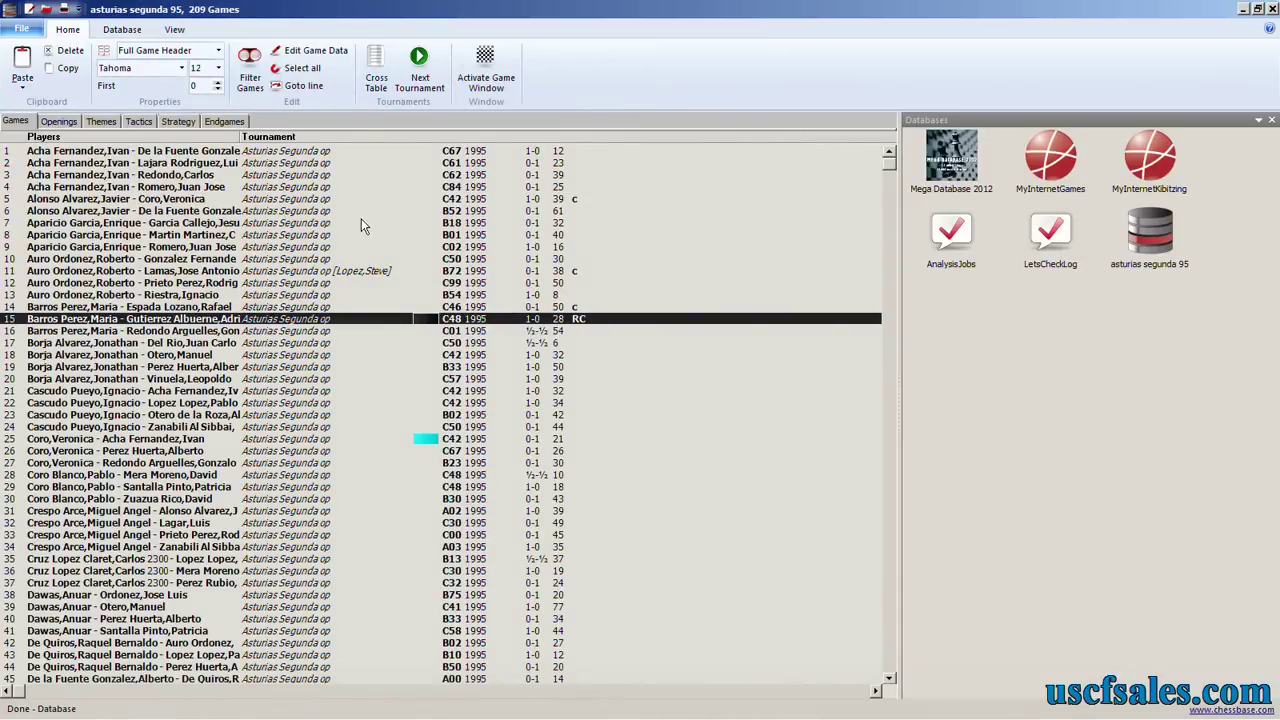
click(250, 332)
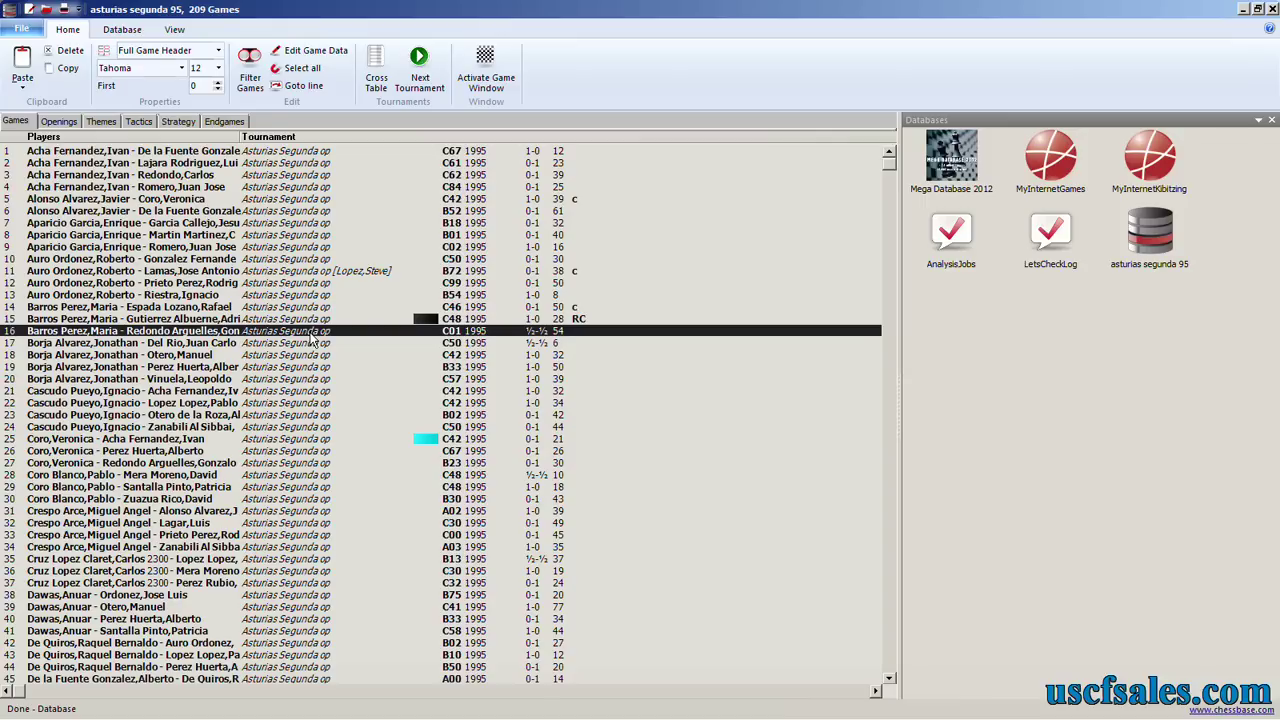
click(122, 30)
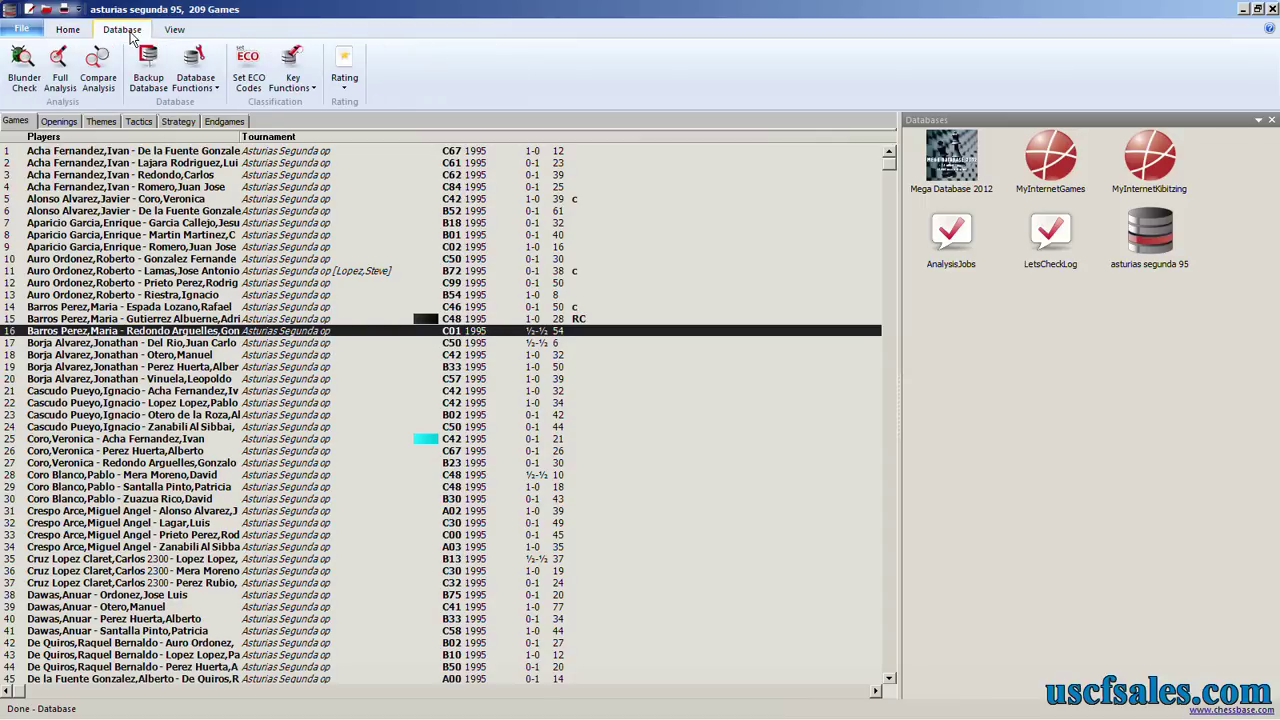
click(98, 80)
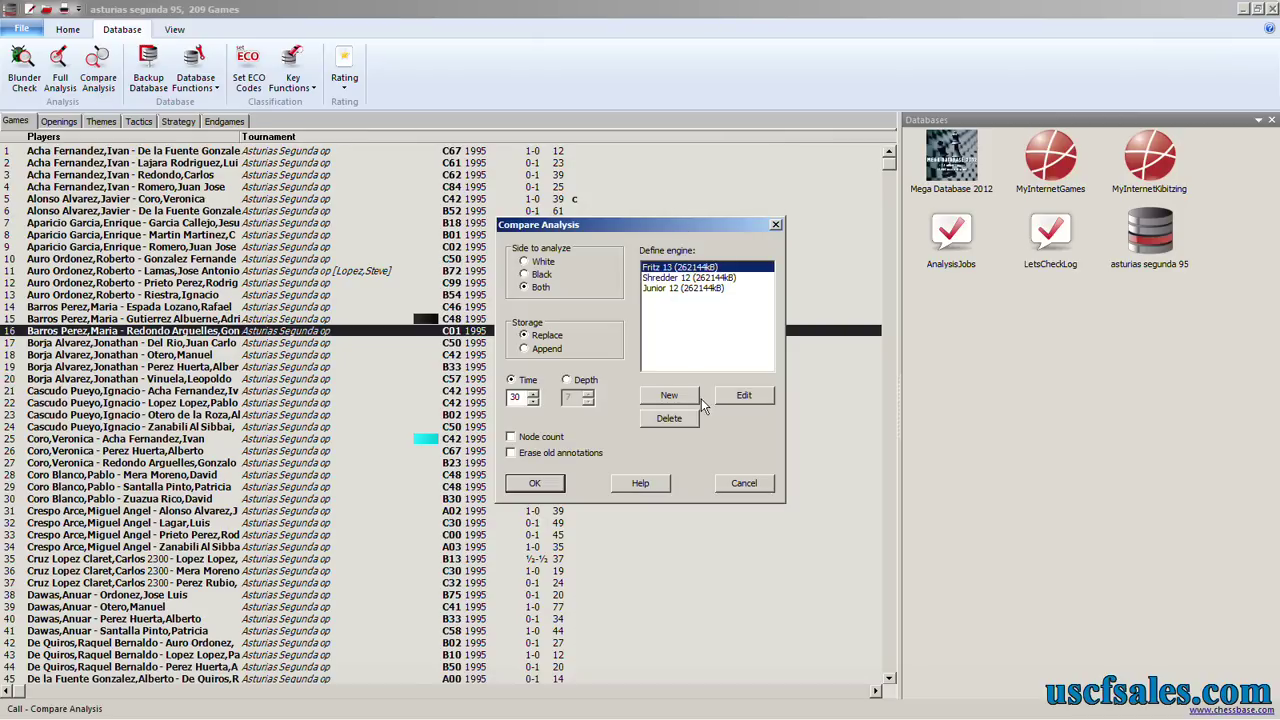
Remove Fritz 13, Shredder 12 and Junior 12 from the engine list of the Compare Analysis settings.
click(680, 425)
click(680, 425)
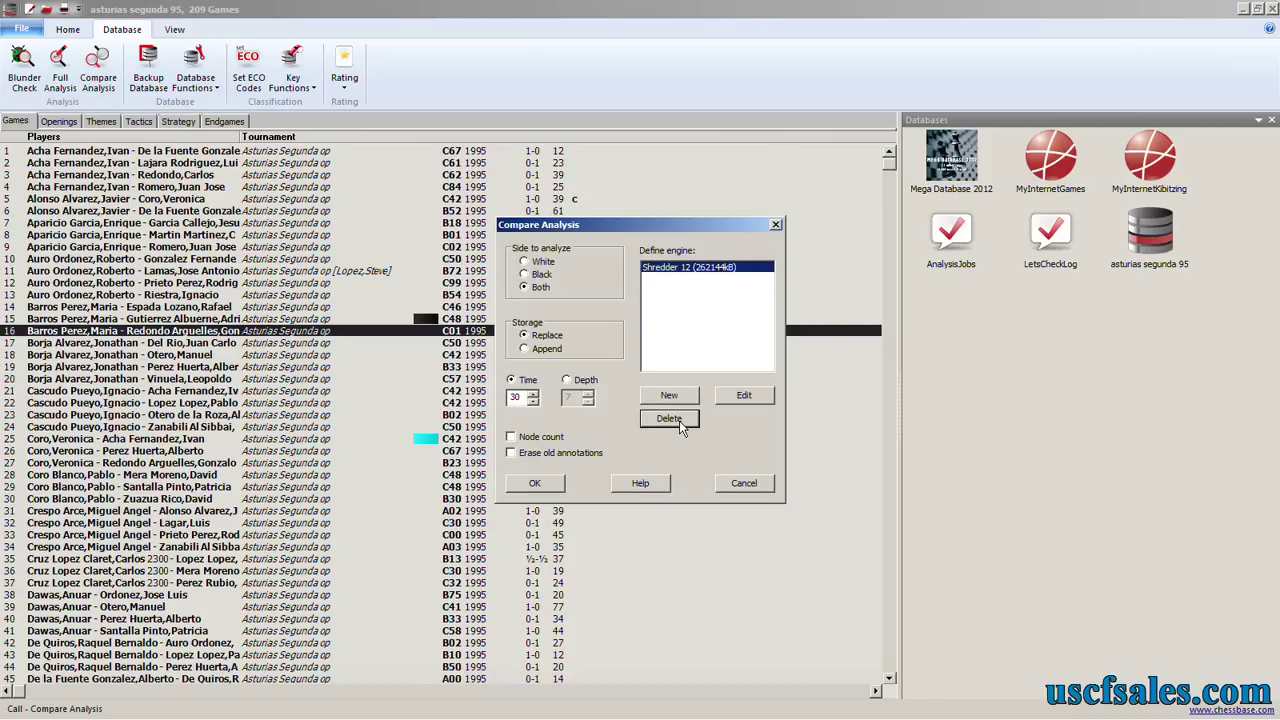
click(680, 425)
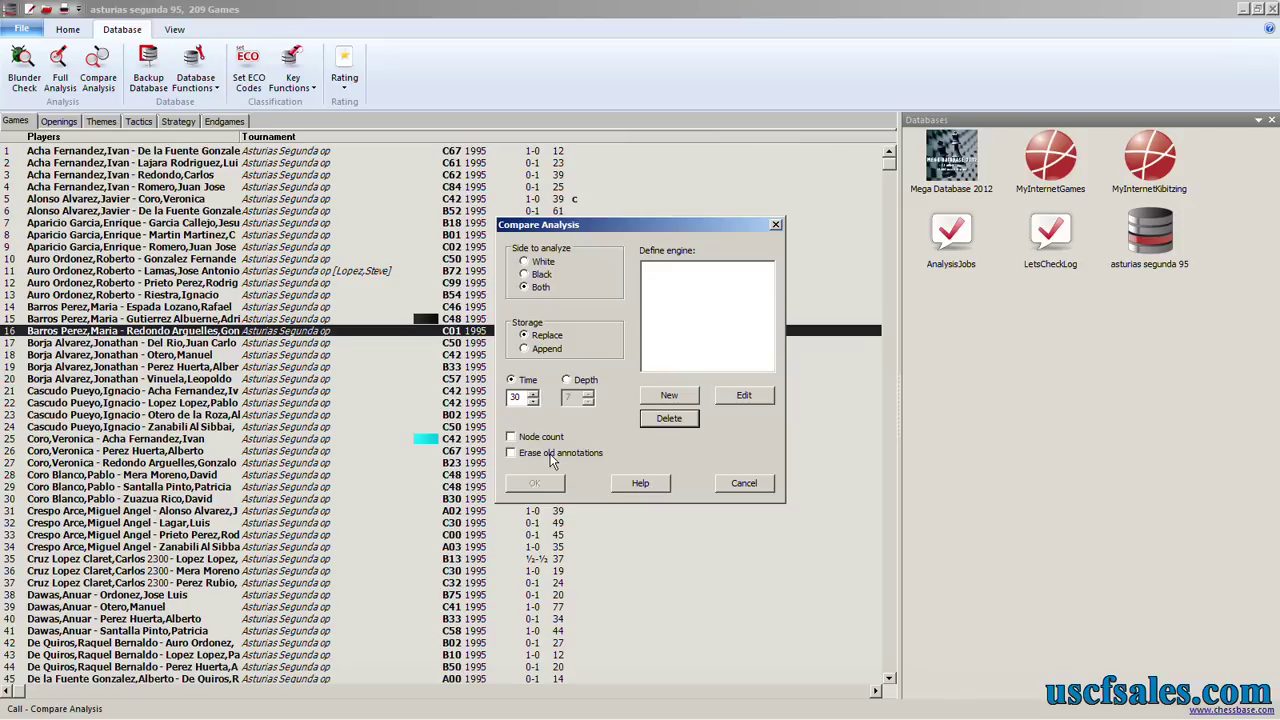
click(511, 437)
click(511, 437)
Start a new analysis engine definition using Junior 12 with a hashtable size of 256 MB.
click(669, 397)
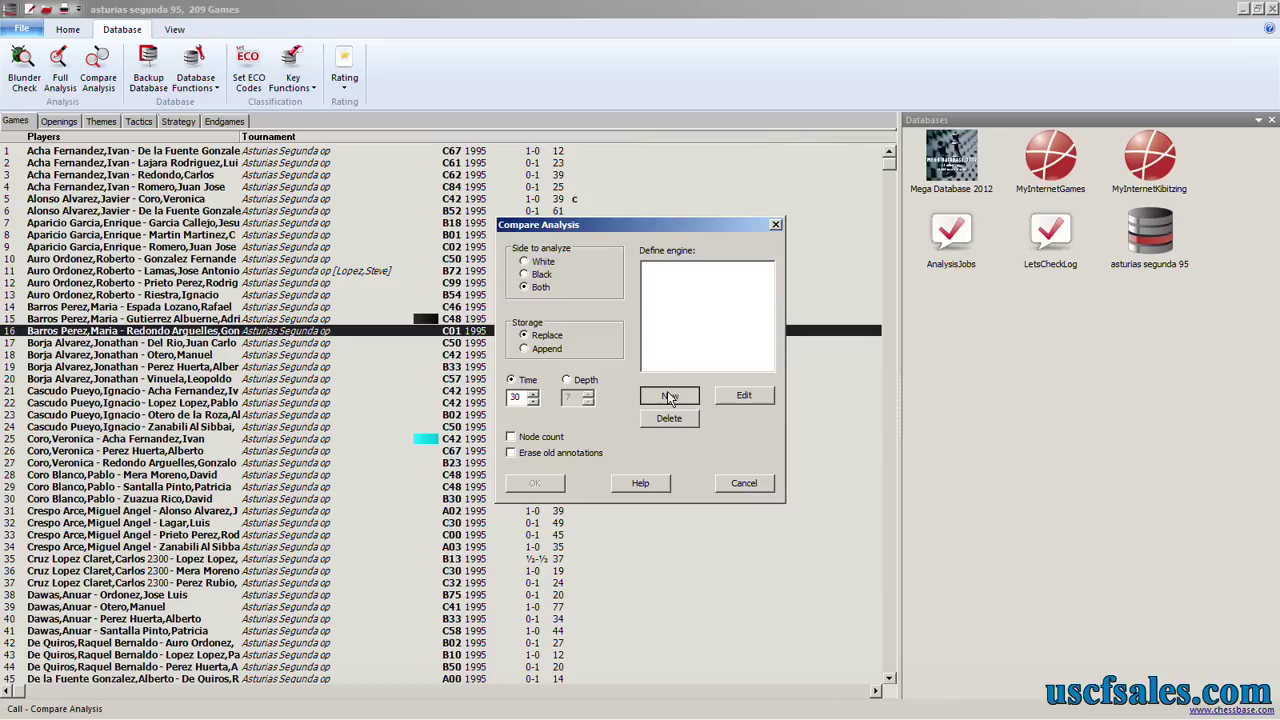
click(669, 397)
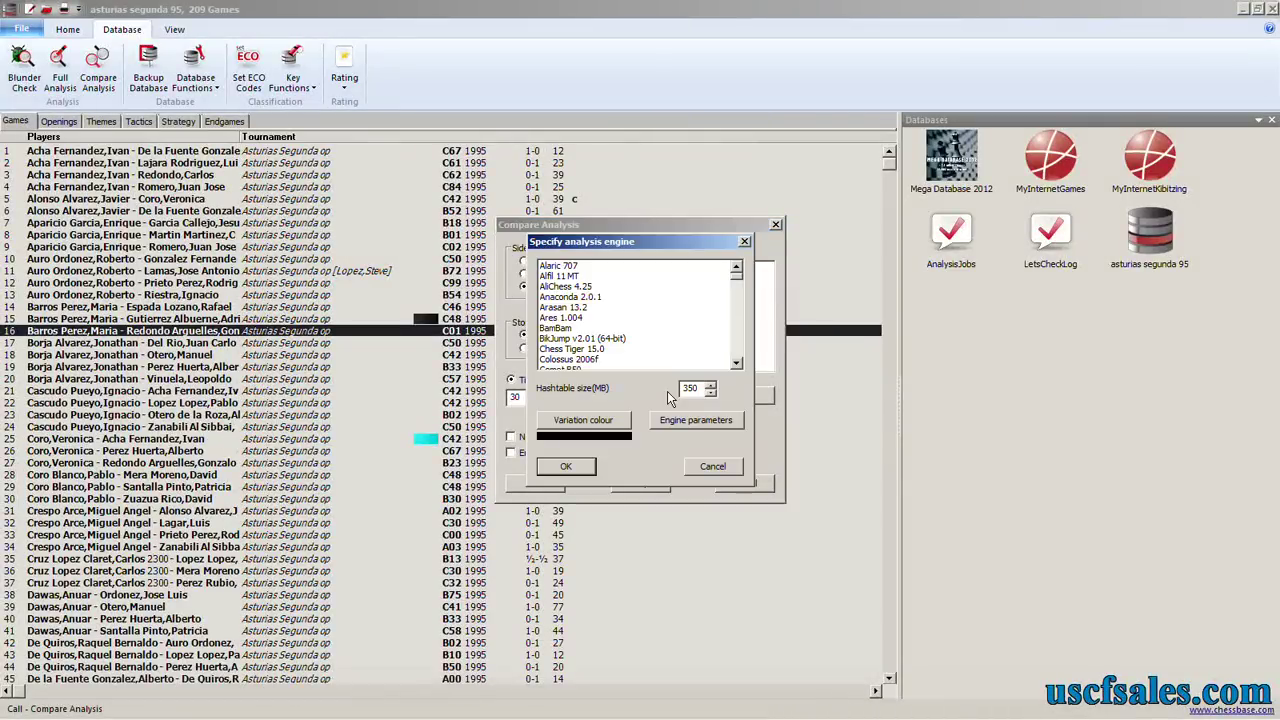
drag(742, 280, 736, 313)
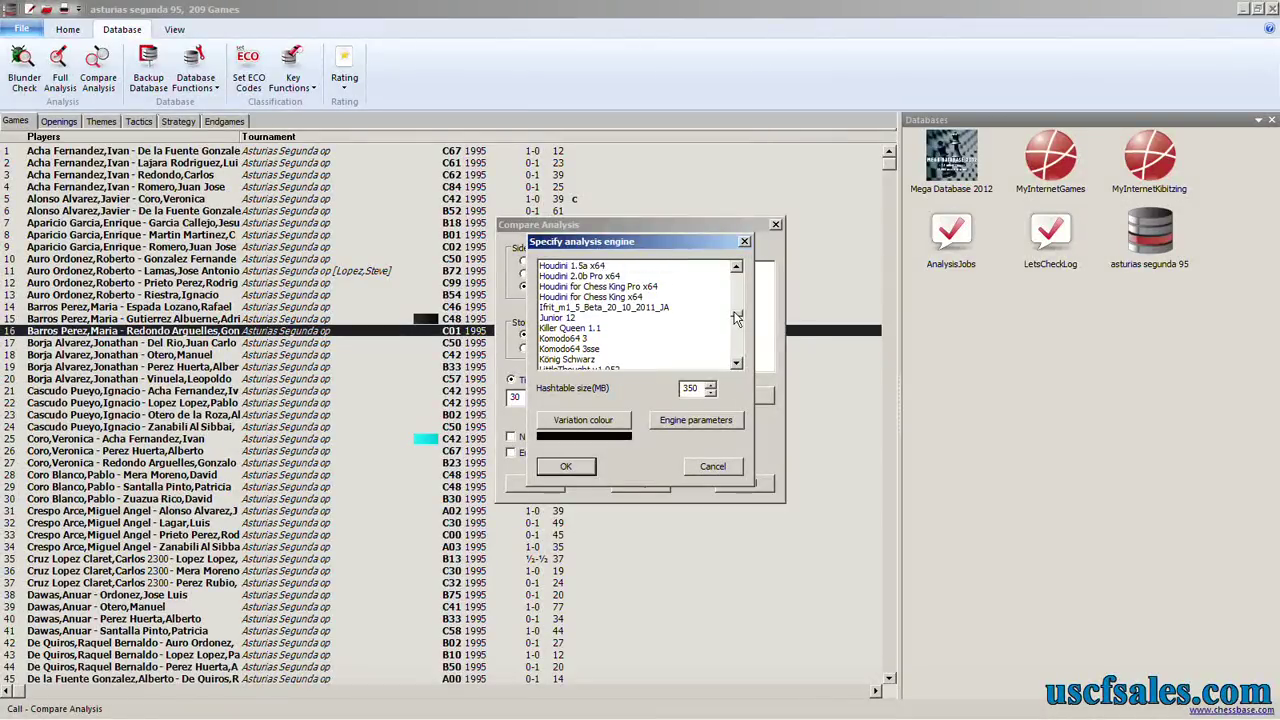
click(576, 318)
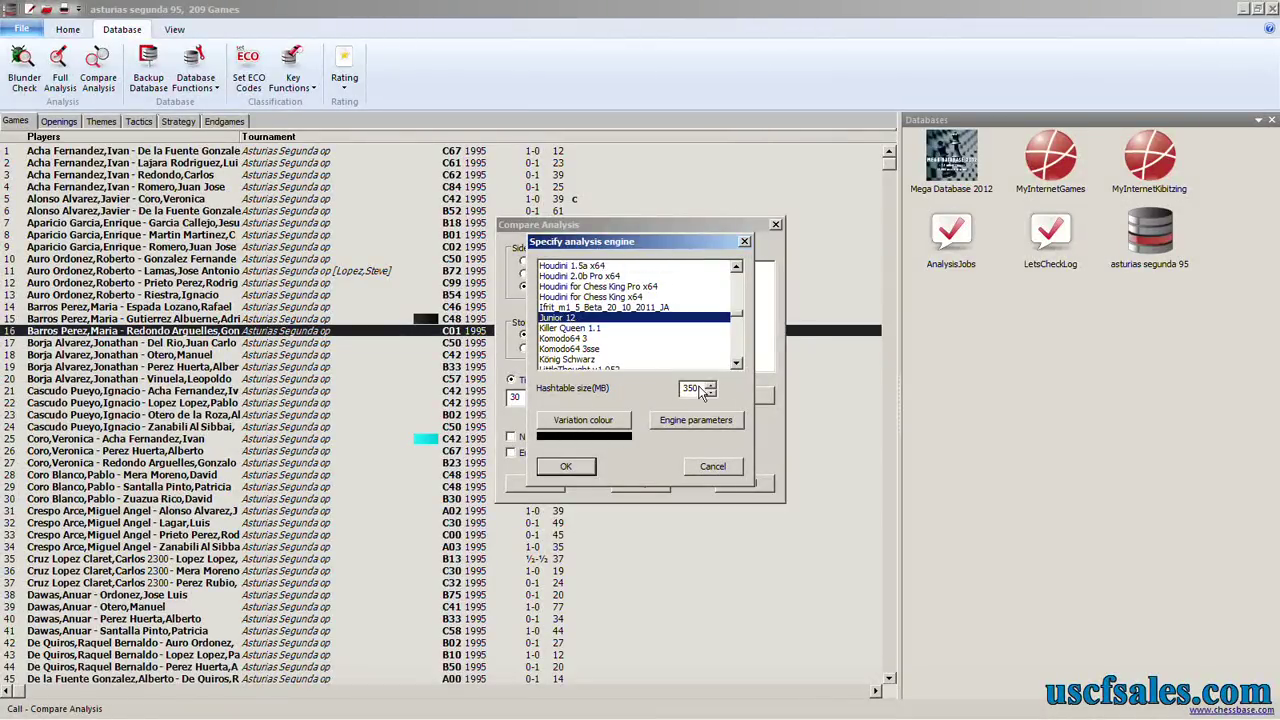
drag(703, 389, 675, 392)
text(256)
Toggle Random play in Junior 12's engine parameters and add the engine with a purple variation colour.
click(681, 422)
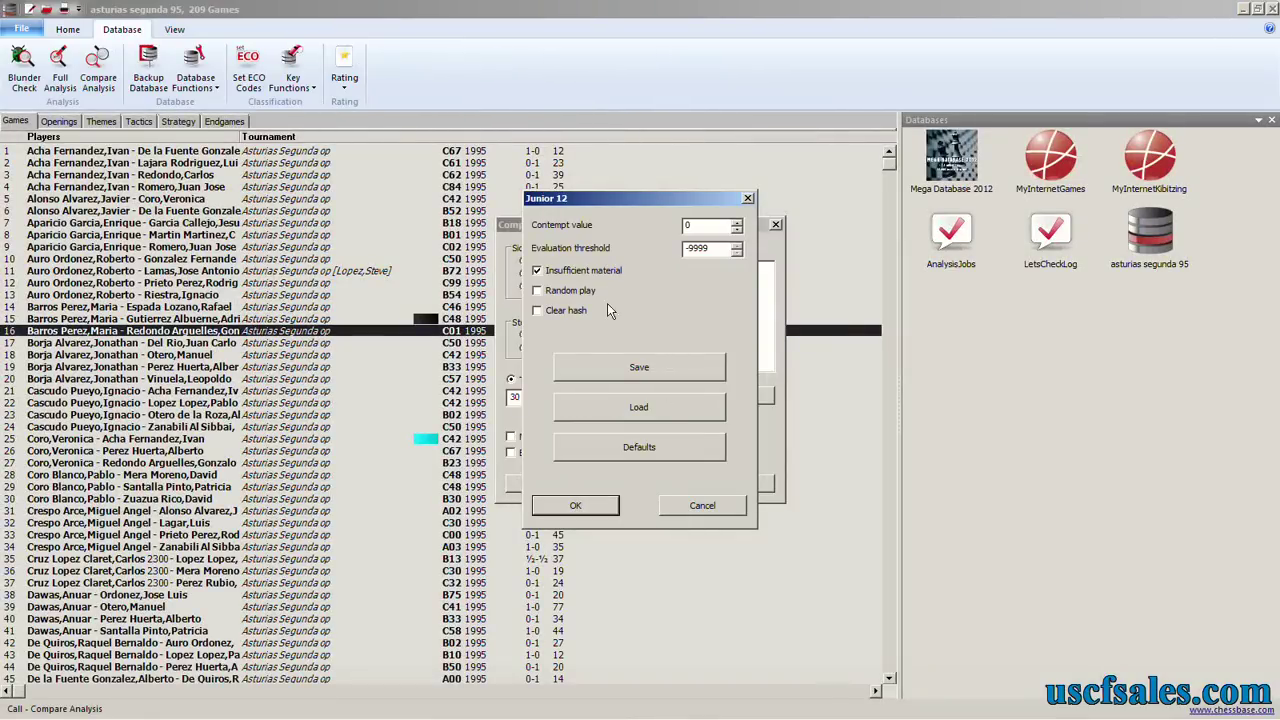
click(537, 292)
click(587, 510)
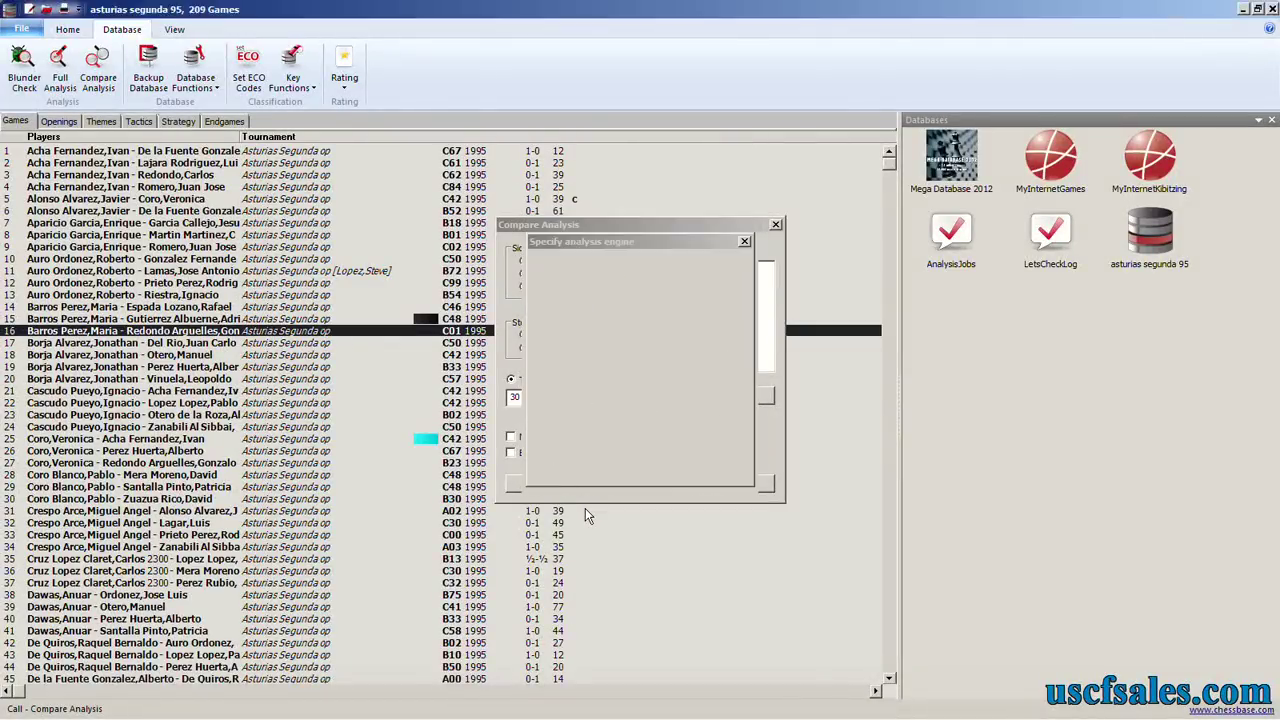
click(593, 424)
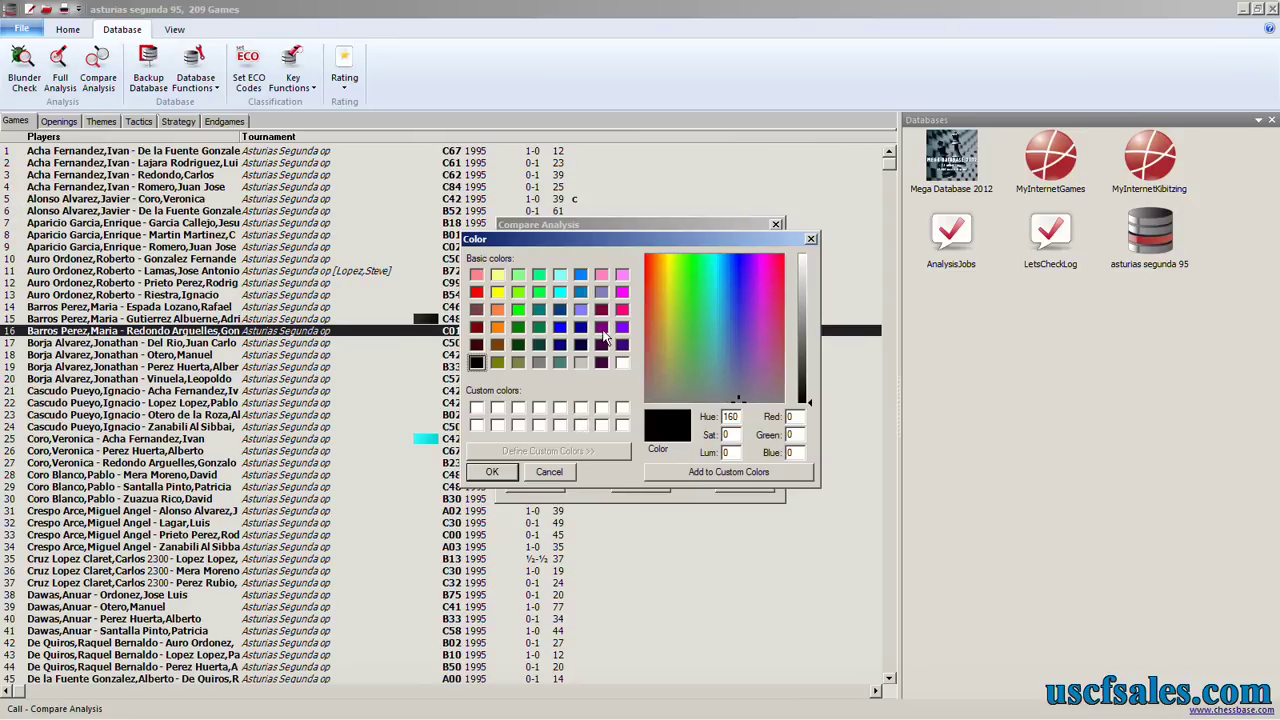
click(601, 327)
click(495, 472)
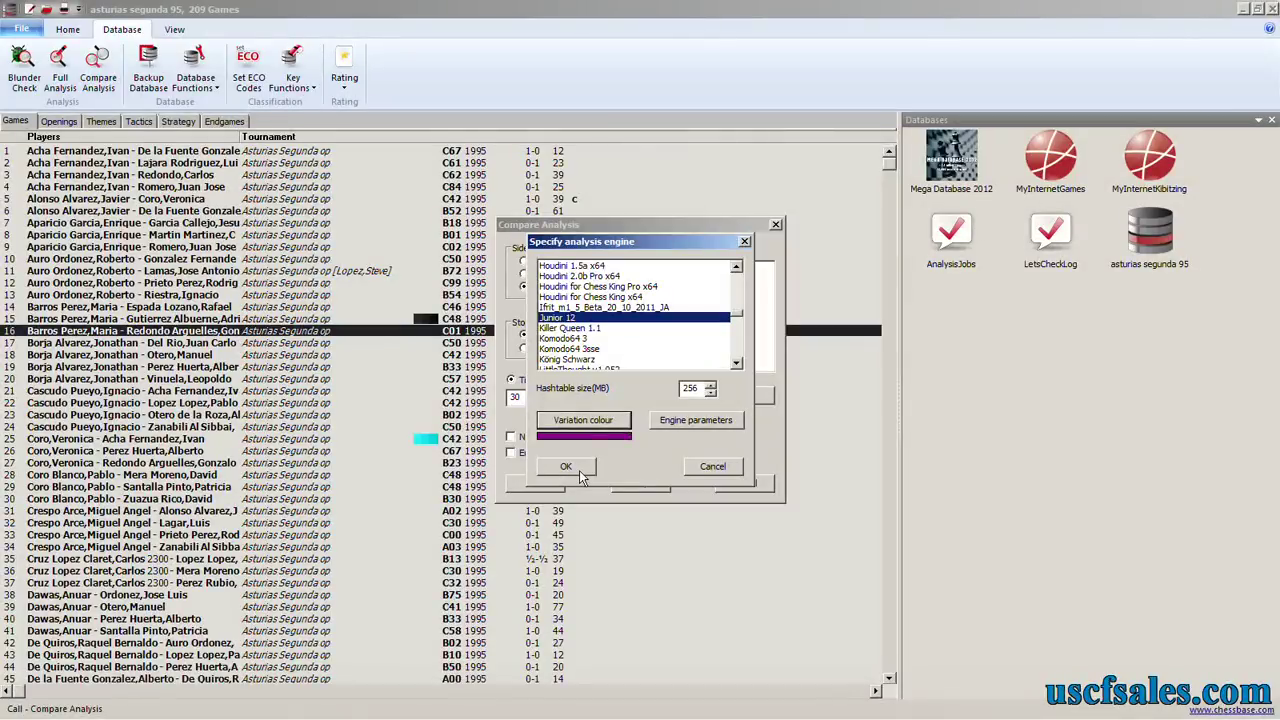
click(583, 477)
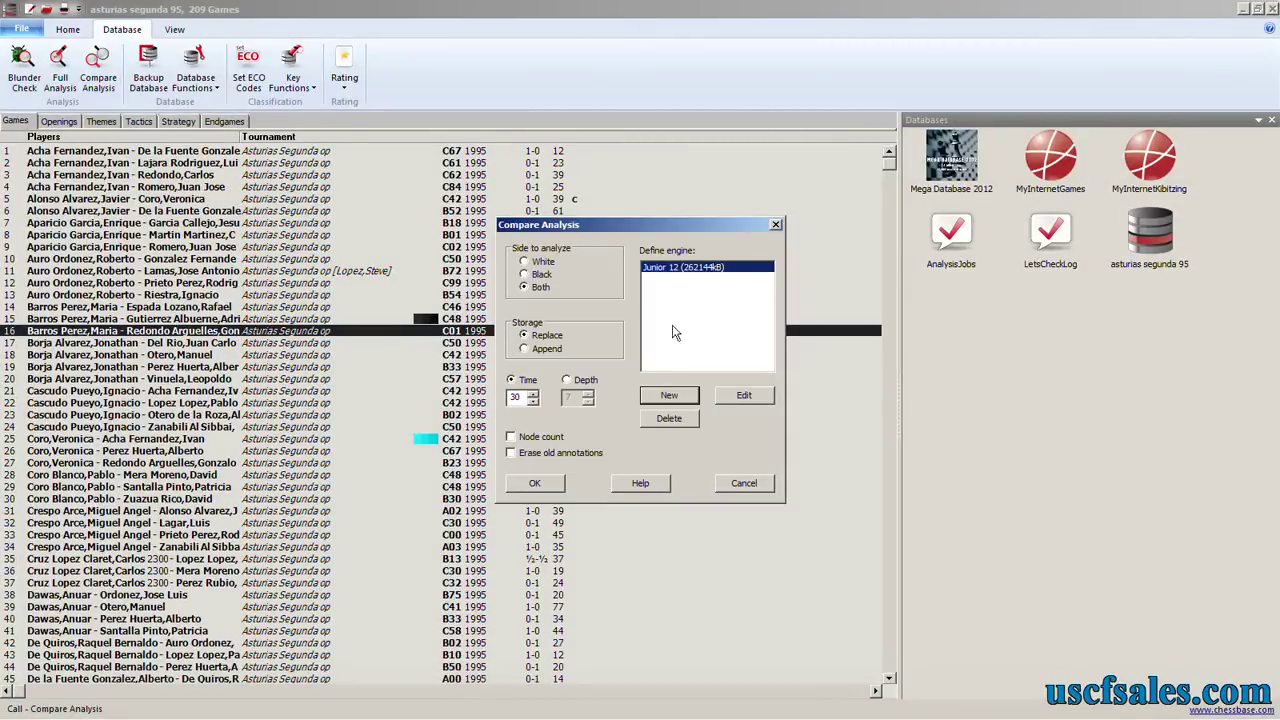
Add Fritz 13 as a second analysis engine with a 256 MB hashtable and a dark green variation colour.
click(678, 398)
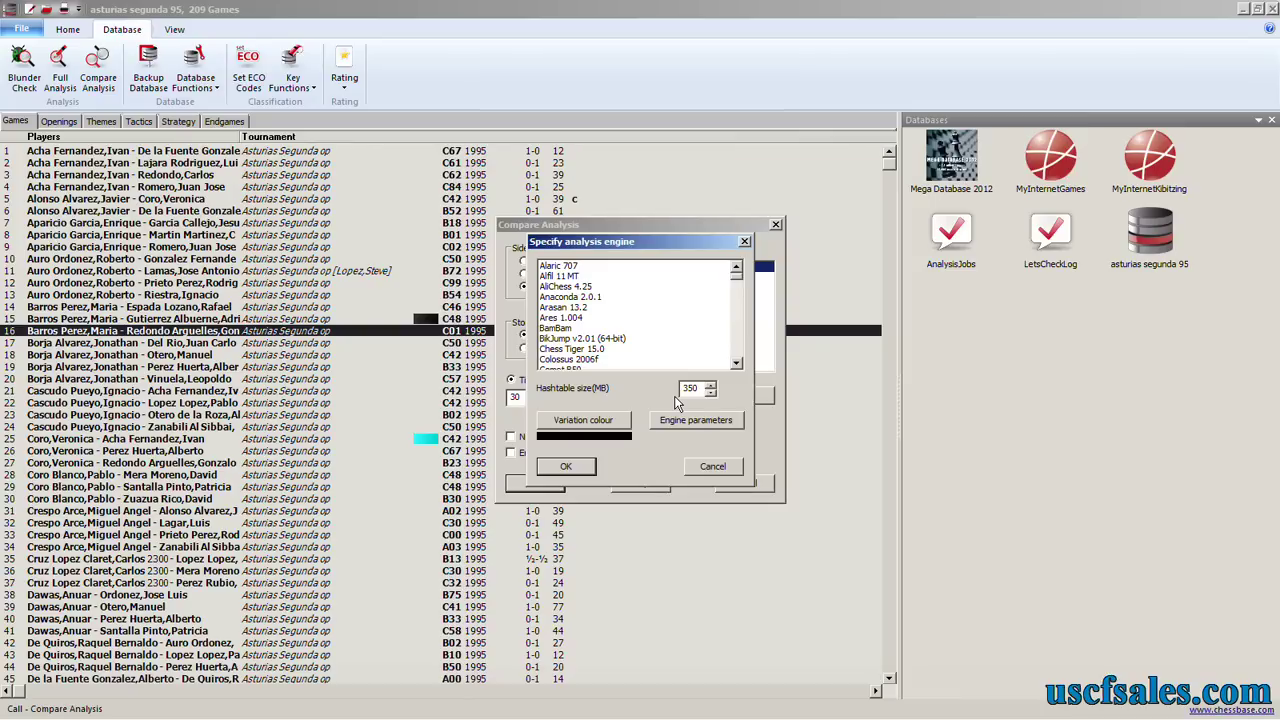
drag(737, 279, 737, 297)
click(574, 297)
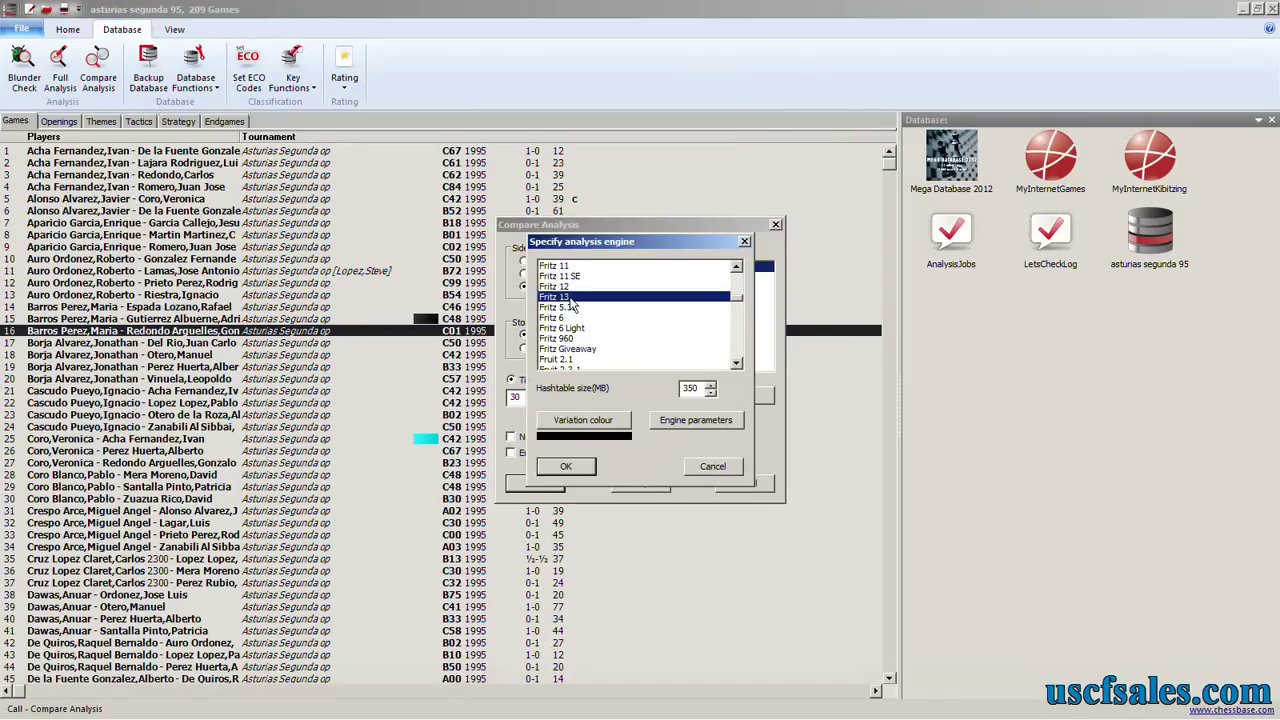
double_click(688, 389)
text(256)
click(577, 425)
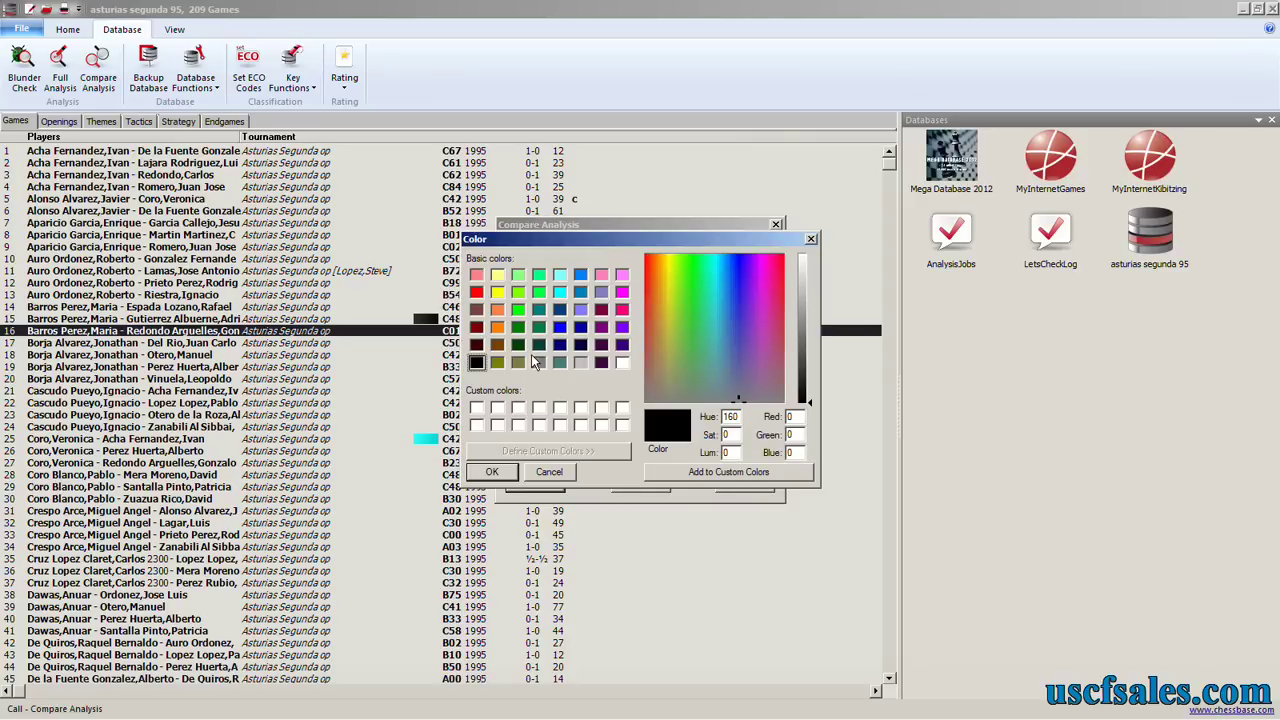
click(519, 345)
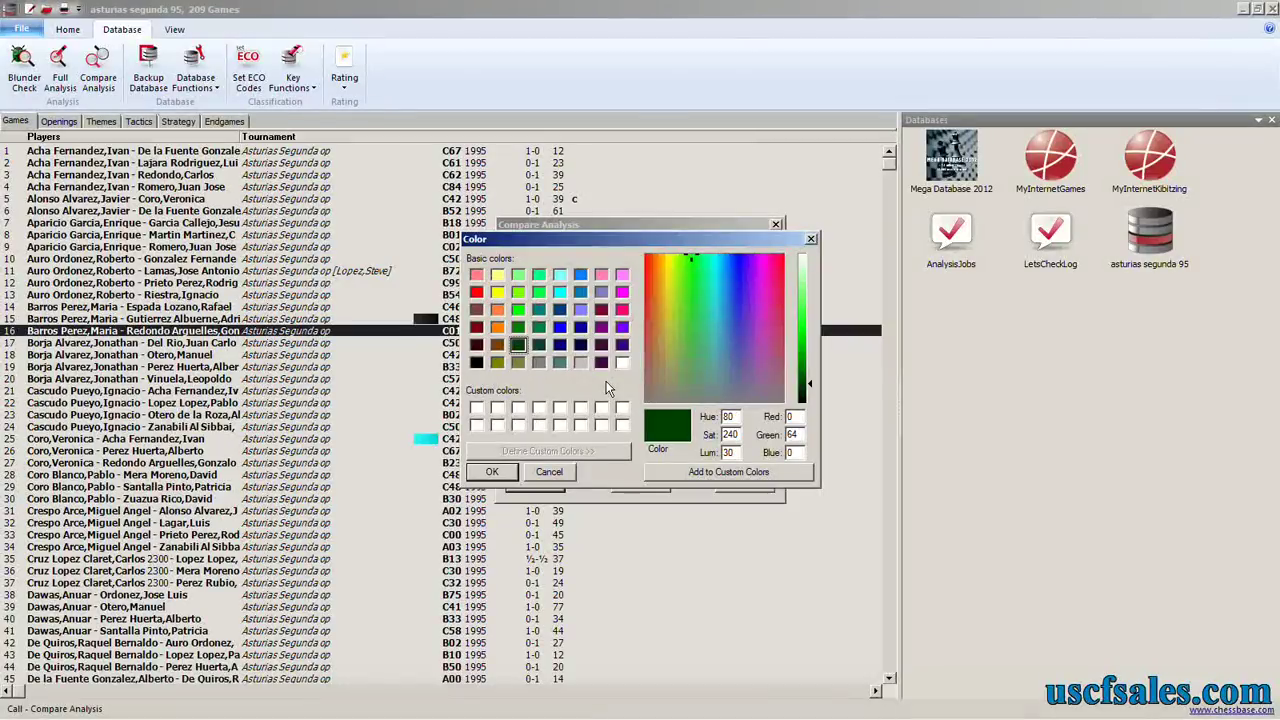
click(500, 476)
click(567, 468)
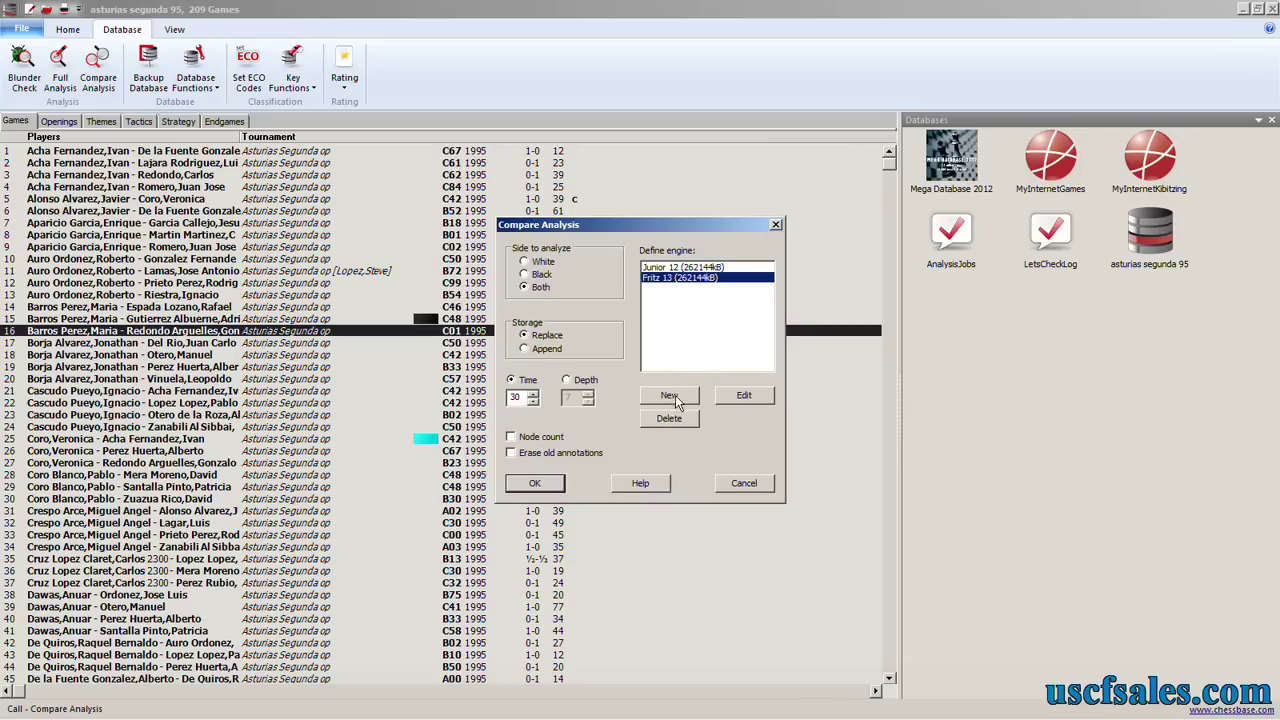
Add Shredder 12 as a third analysis engine with a 256 MB hashtable and a cyan variation colour.
click(673, 397)
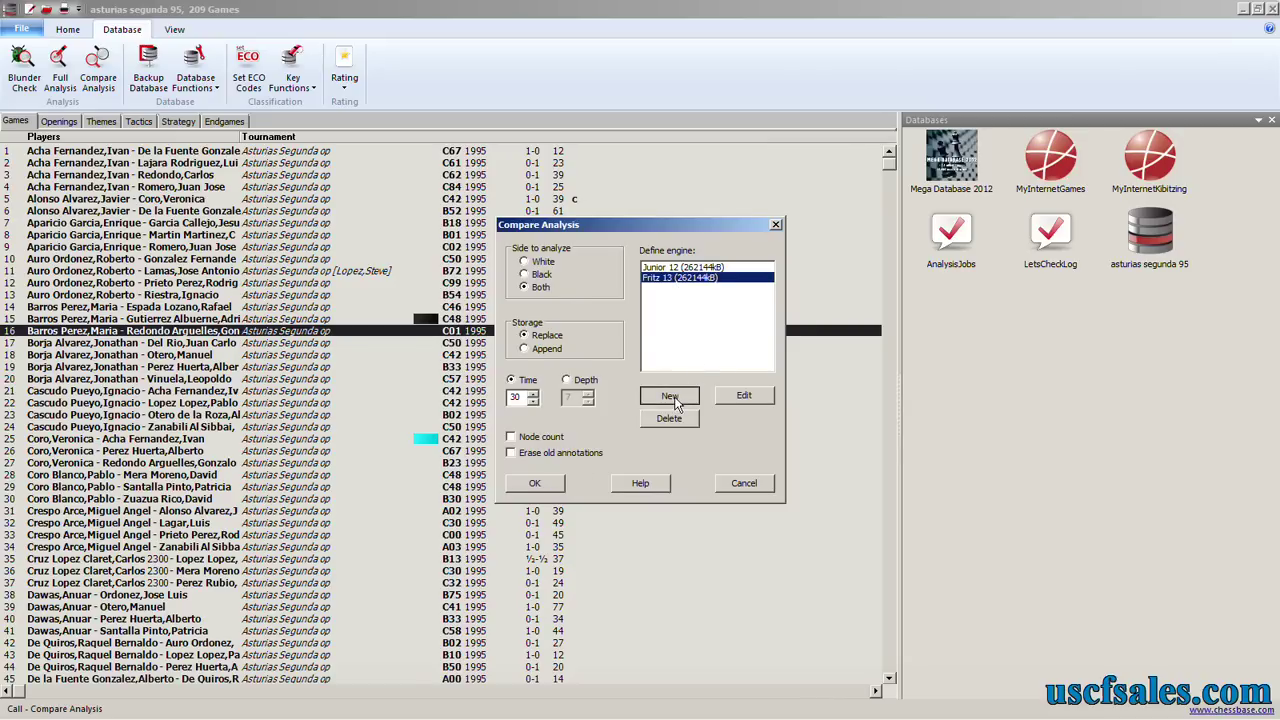
drag(740, 285, 738, 341)
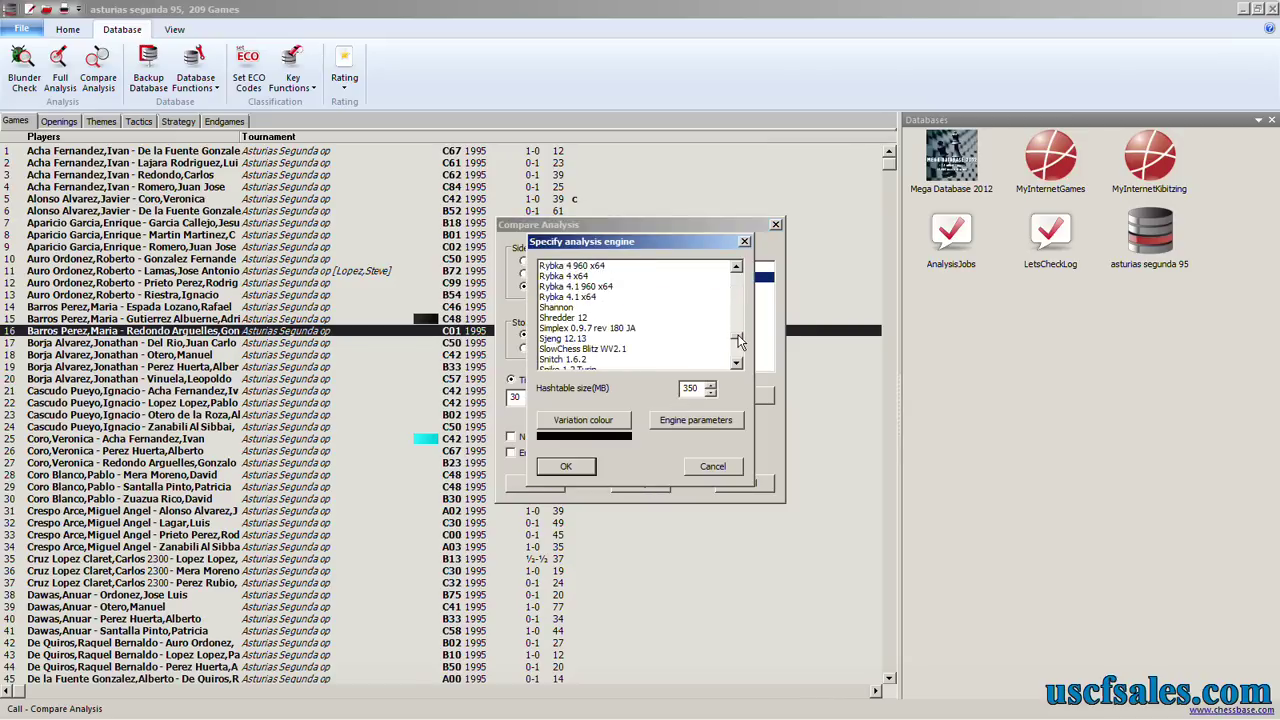
click(582, 319)
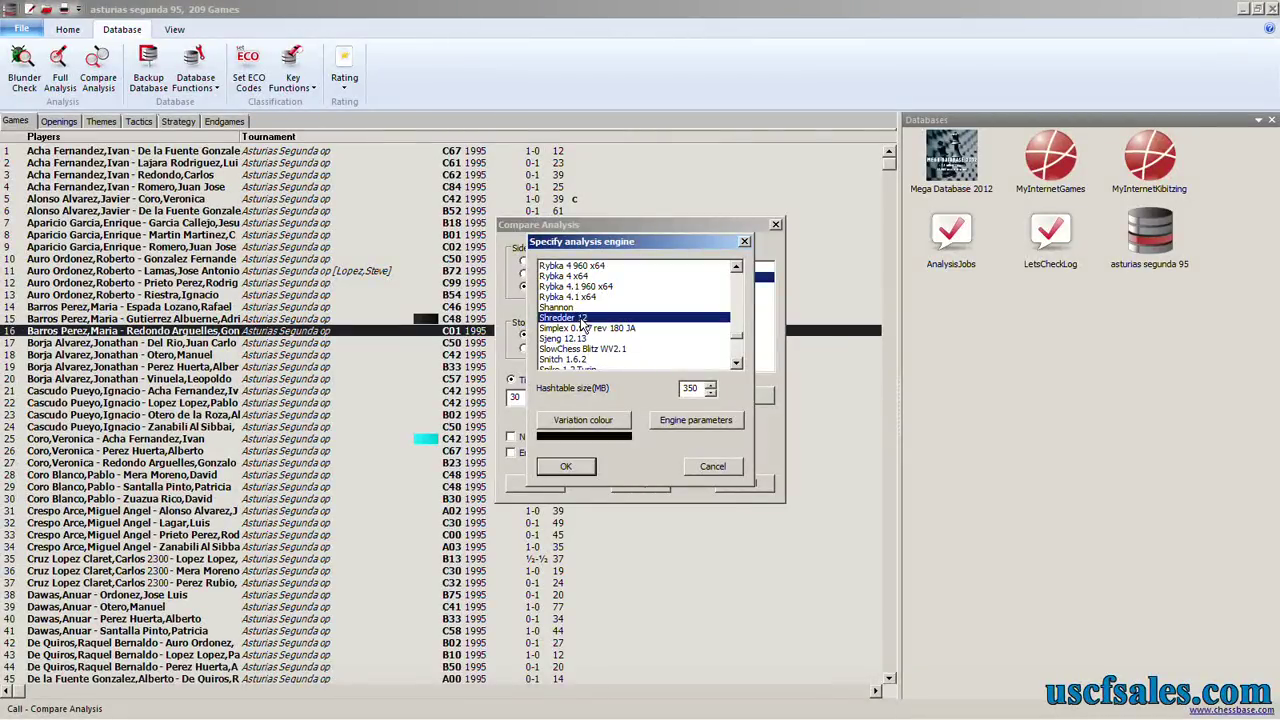
click(709, 392)
click(610, 425)
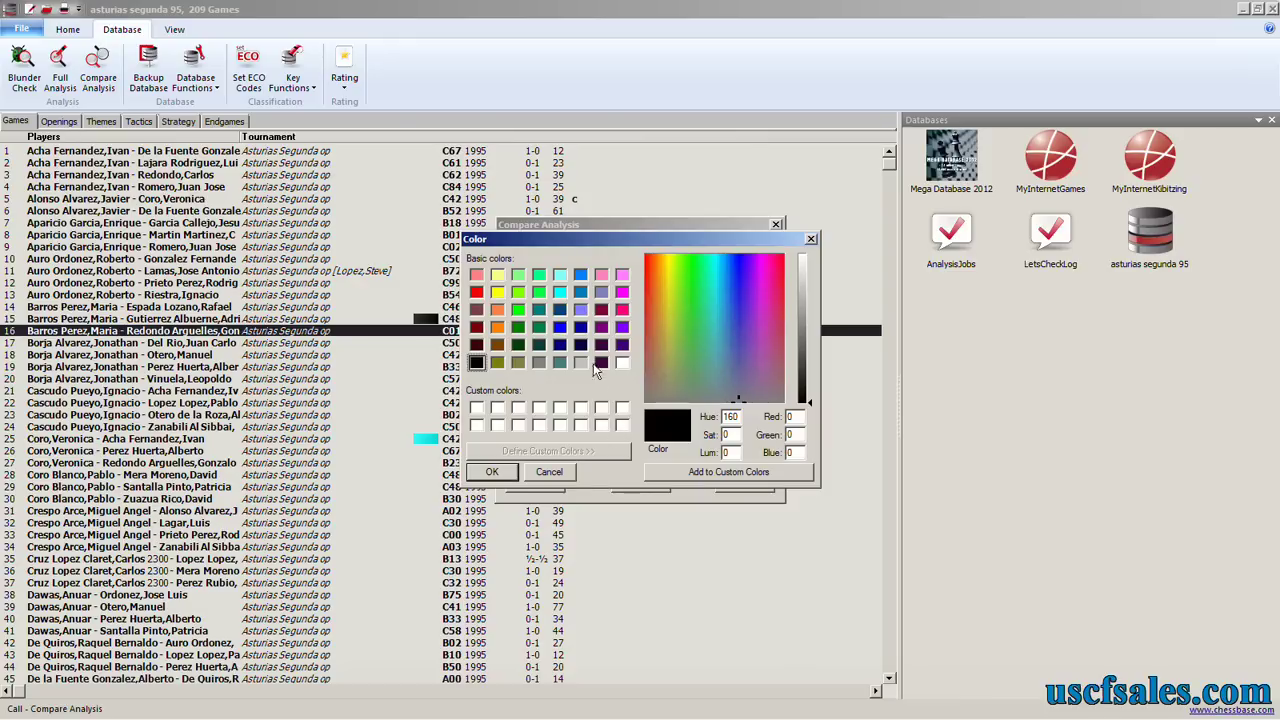
click(560, 292)
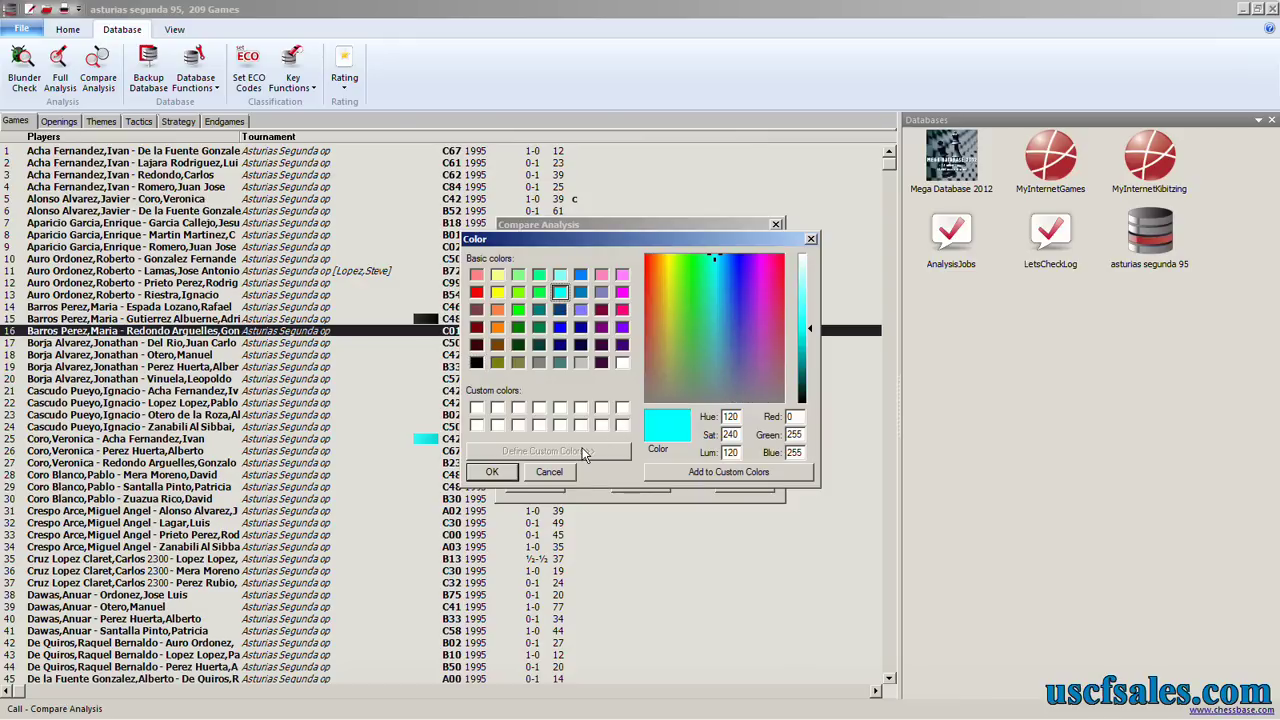
click(510, 472)
click(548, 475)
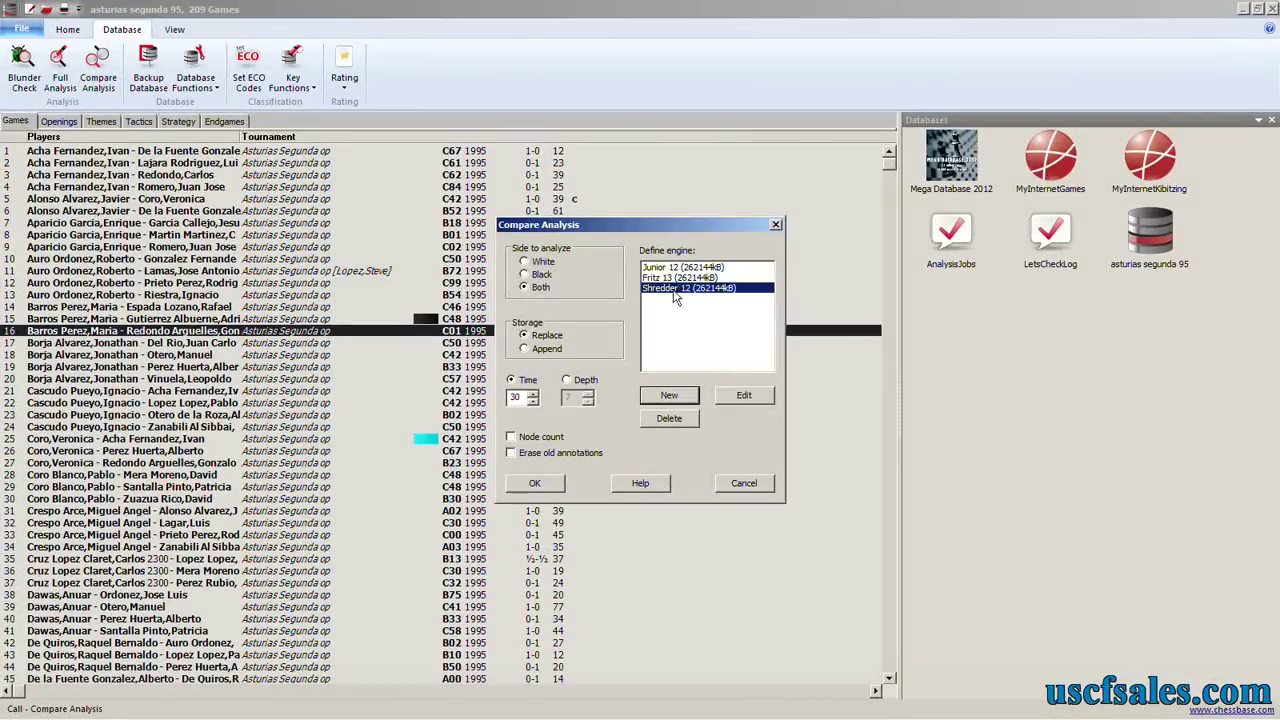
Check Shredder 12's engine settings and delete it from the engine list, cancelling the Compare Analysis setup.
click(740, 396)
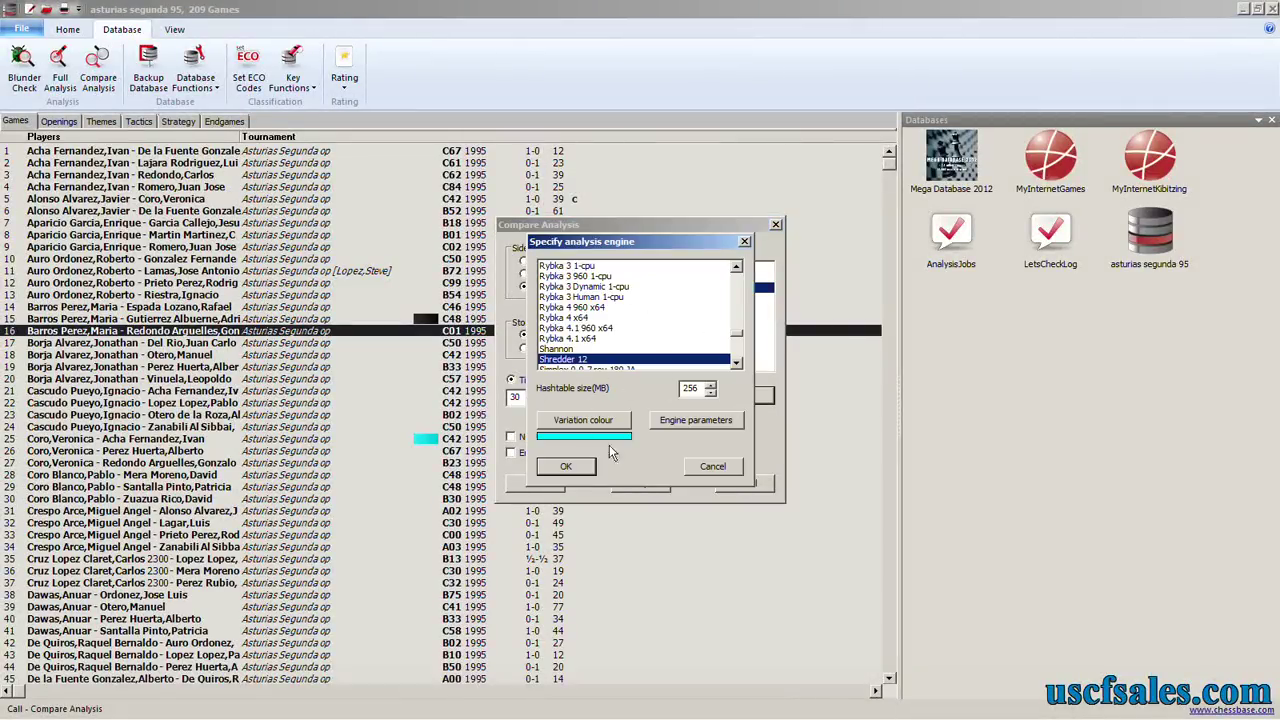
click(714, 470)
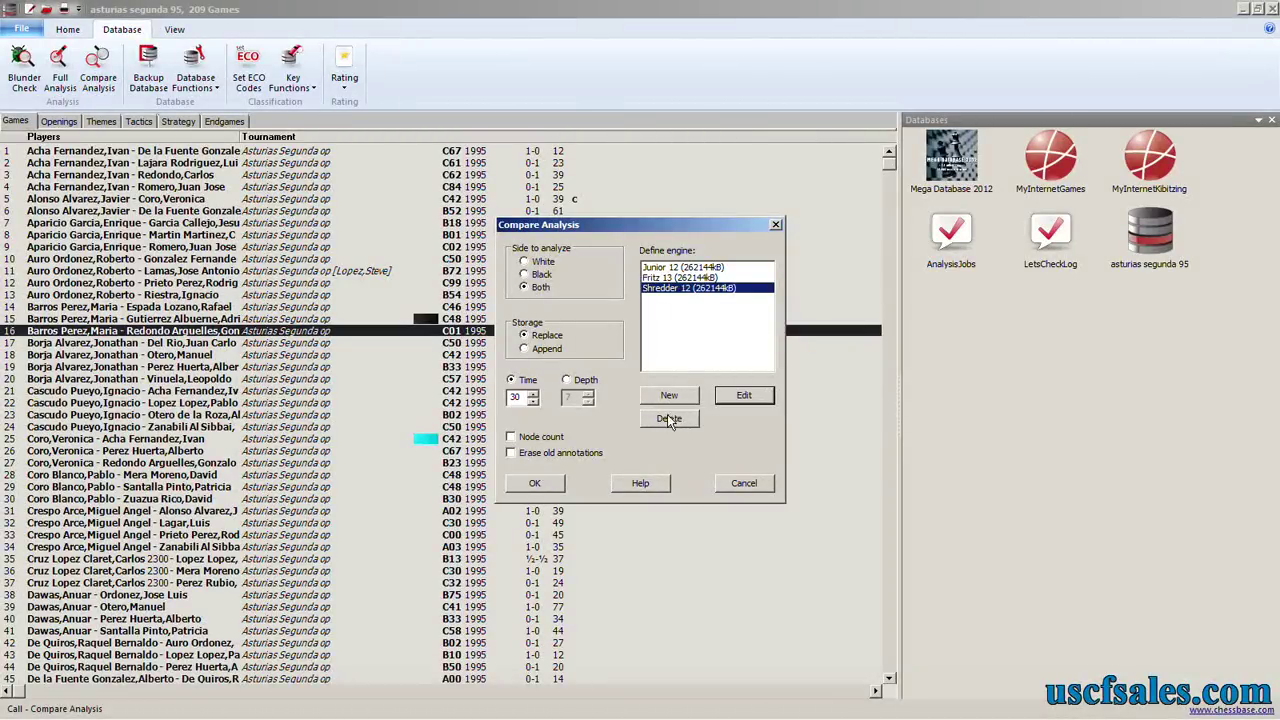
click(668, 424)
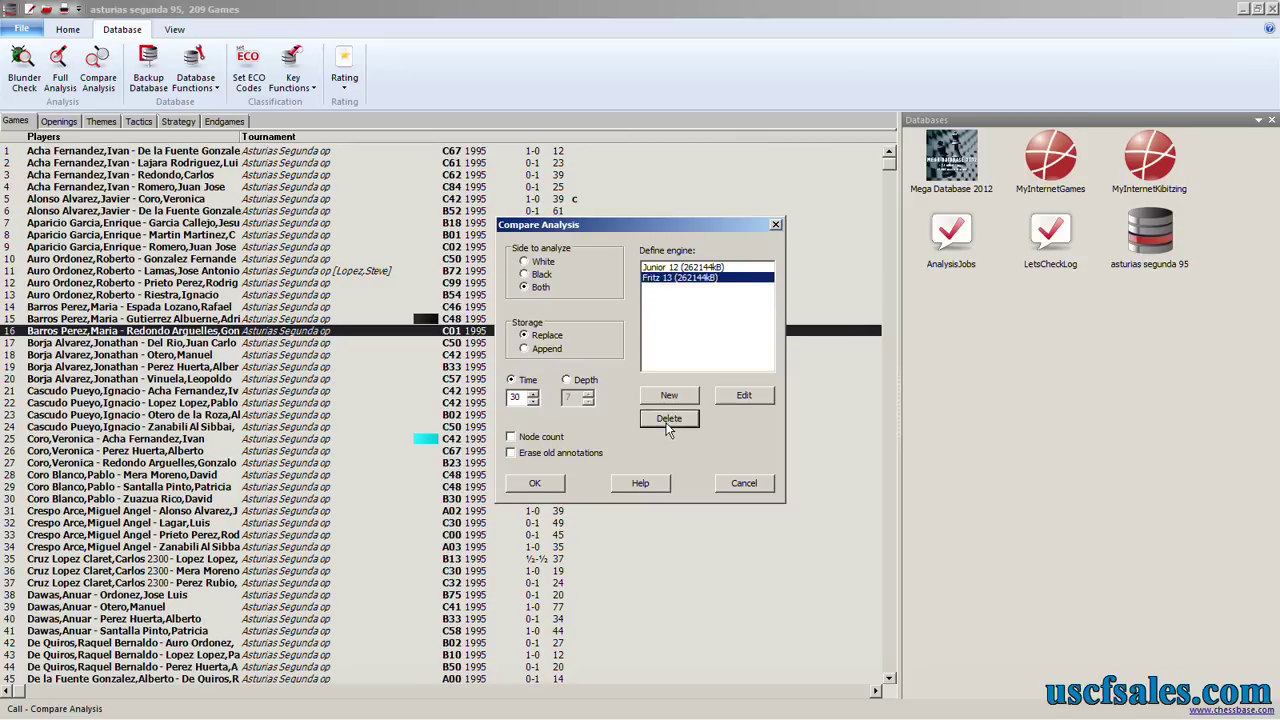
click(742, 483)
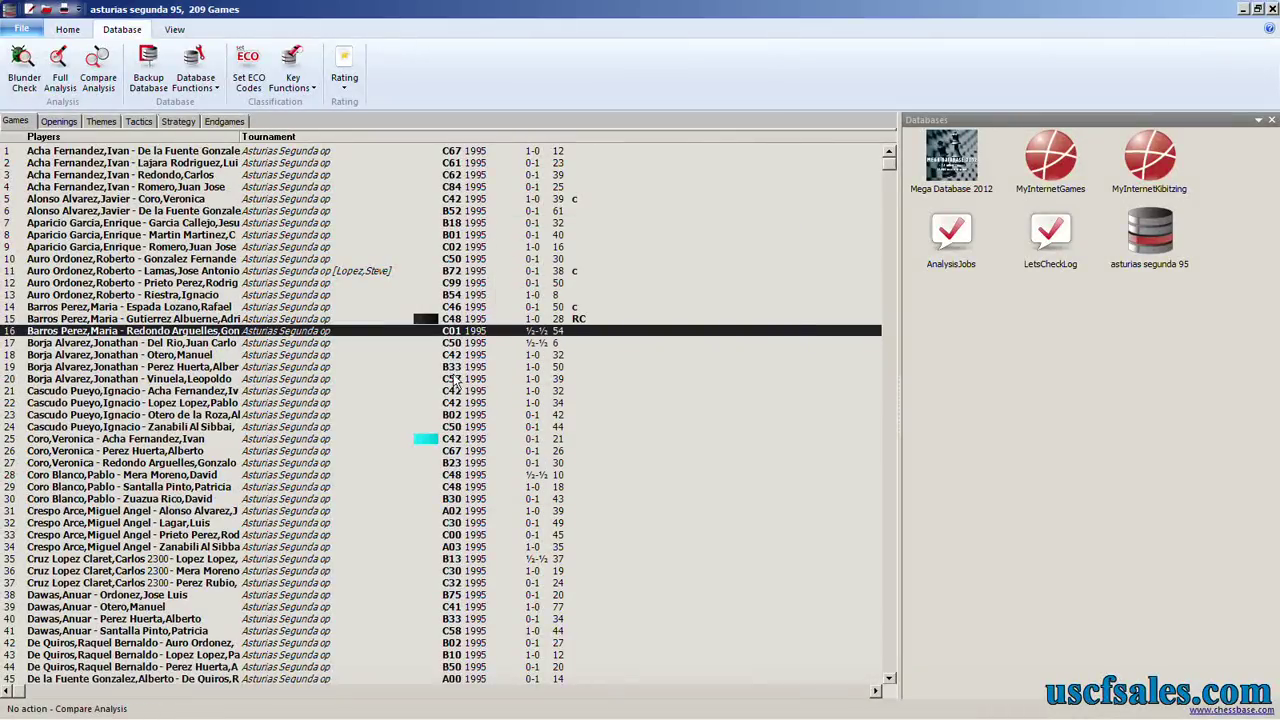
Open game 15 from the database and examine the Fritz 13, Shredder 12 and Junior 12 variations in its notation.
double_click(298, 320)
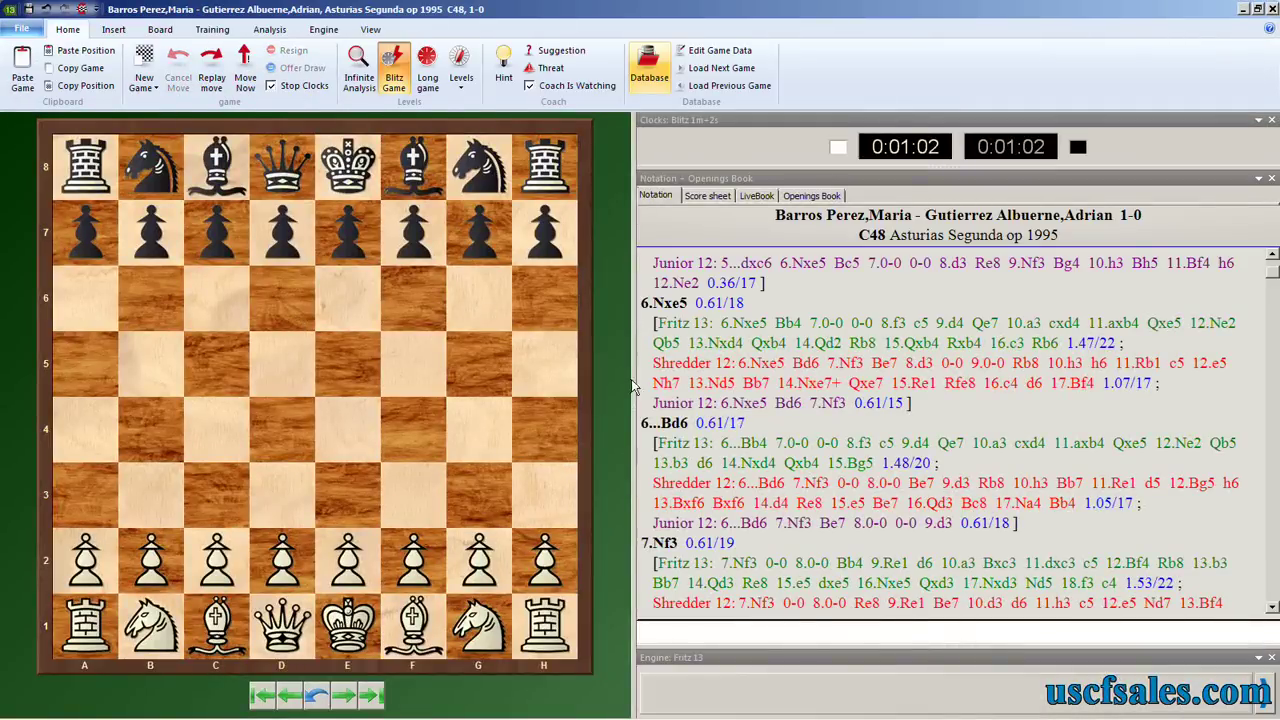
click(1272, 295)
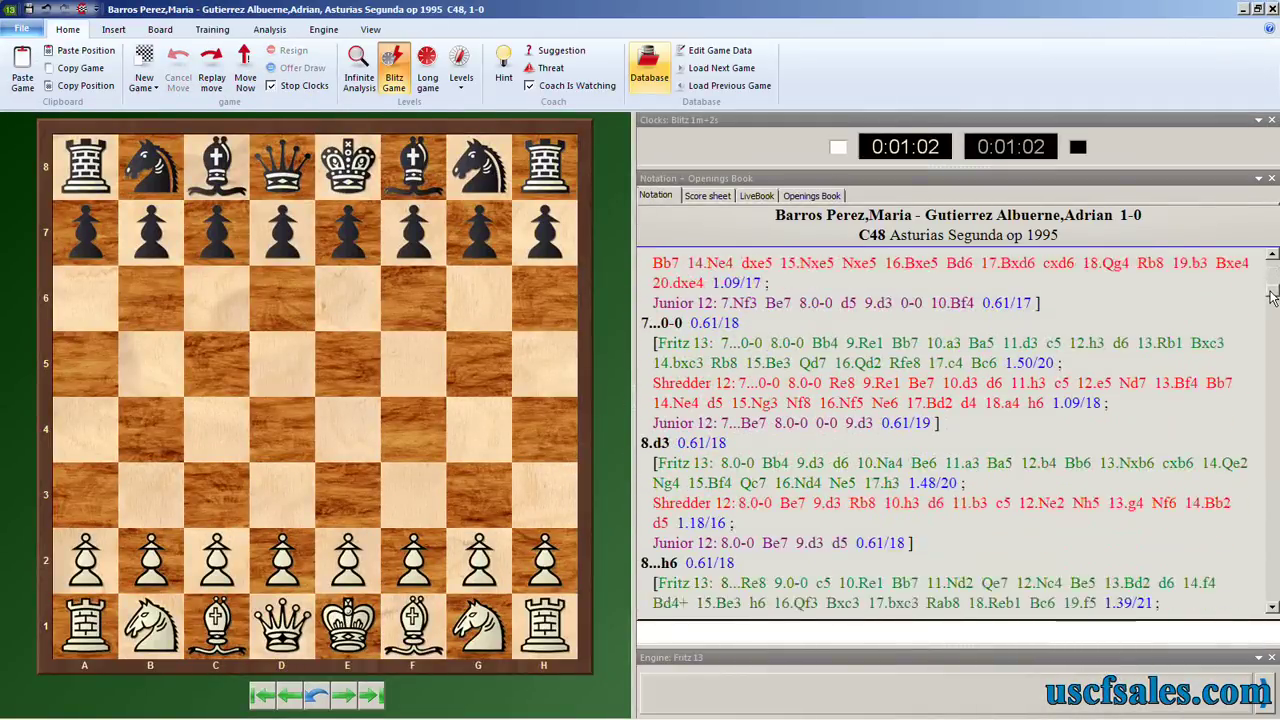
scroll(1272, 295, down, 2)
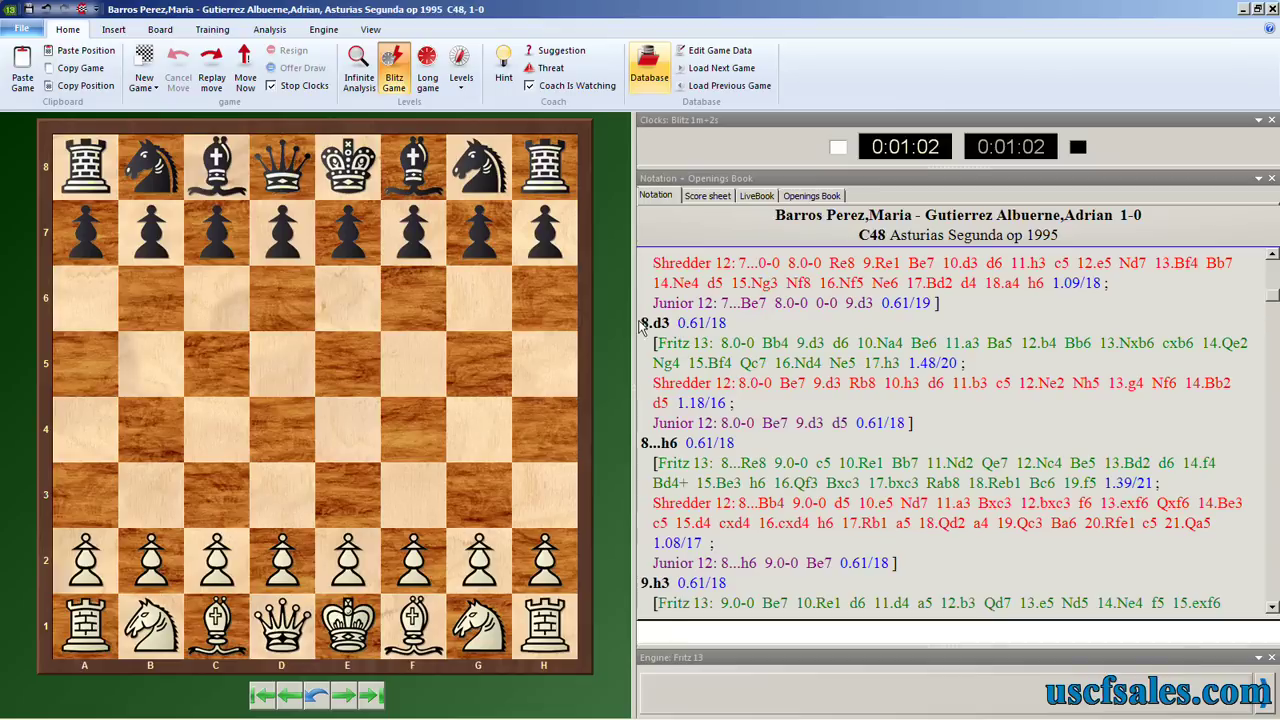
drag(1272, 295, 1274, 272)
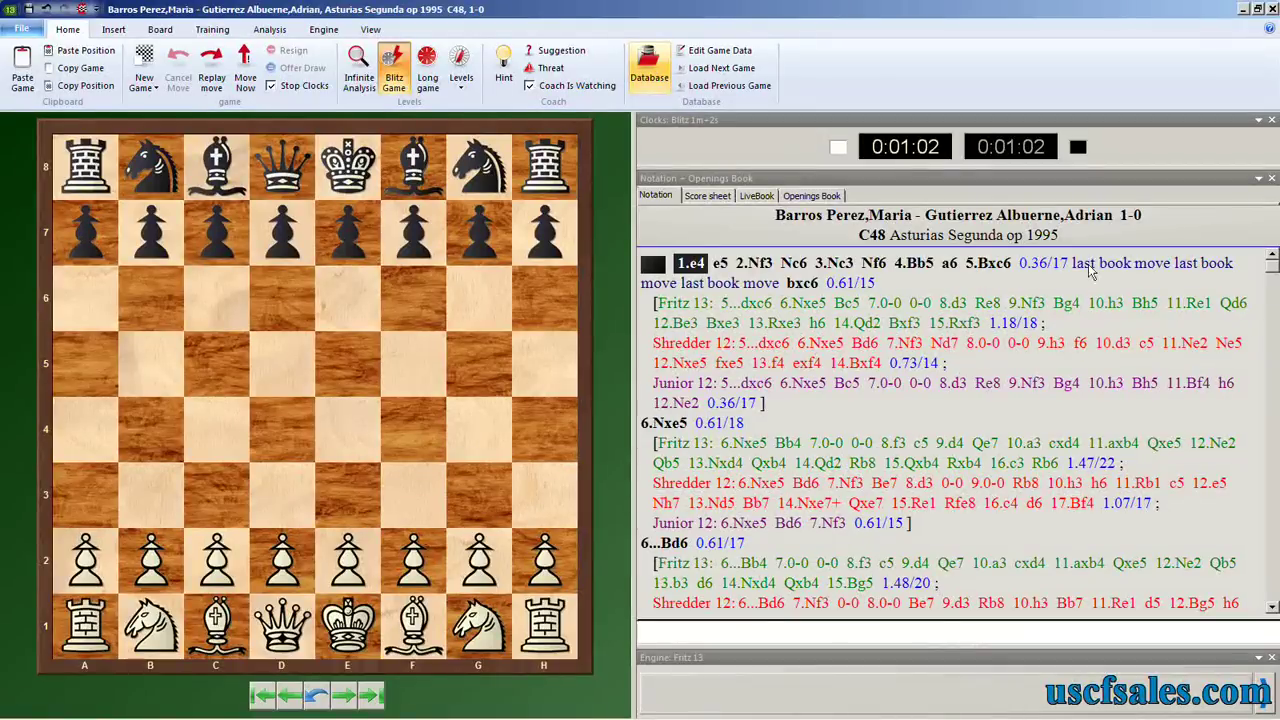
Read through the three engines' variations and evaluations from move 5 to move 16 in the game notation.
scroll(1272, 300, down, 5)
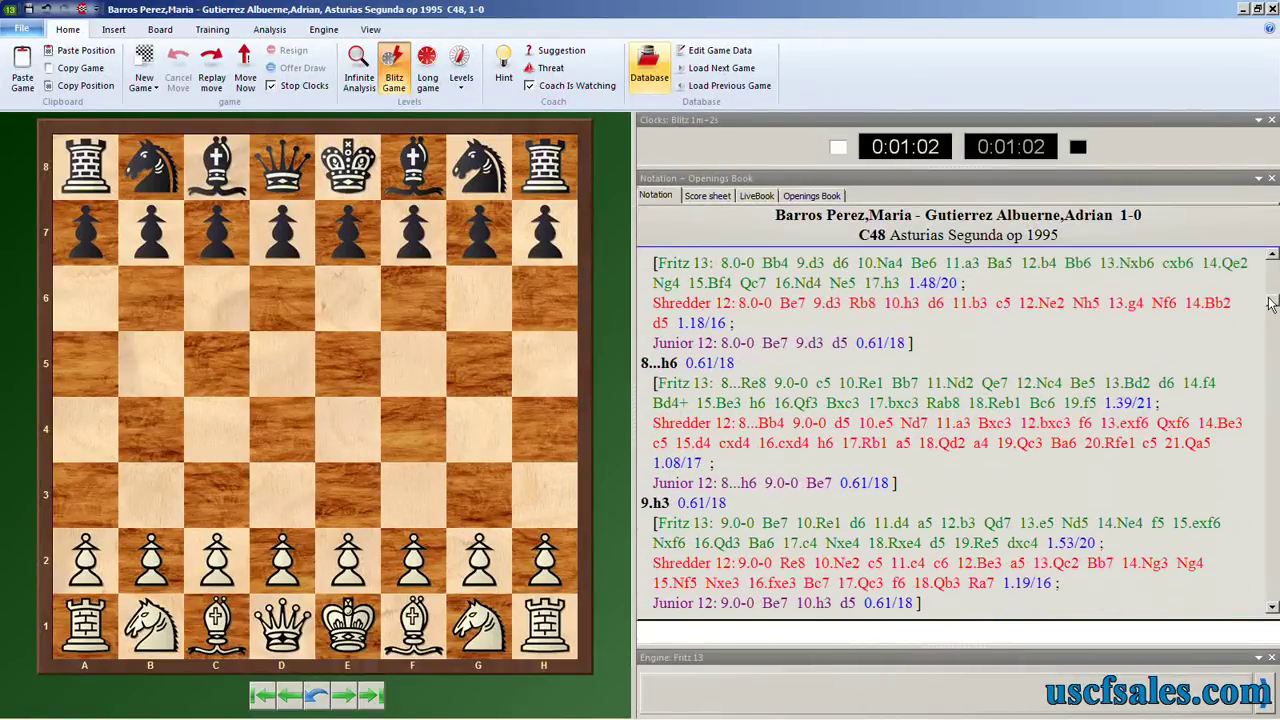
scroll(1270, 302, down, 1)
scroll(1270, 300, up, 2)
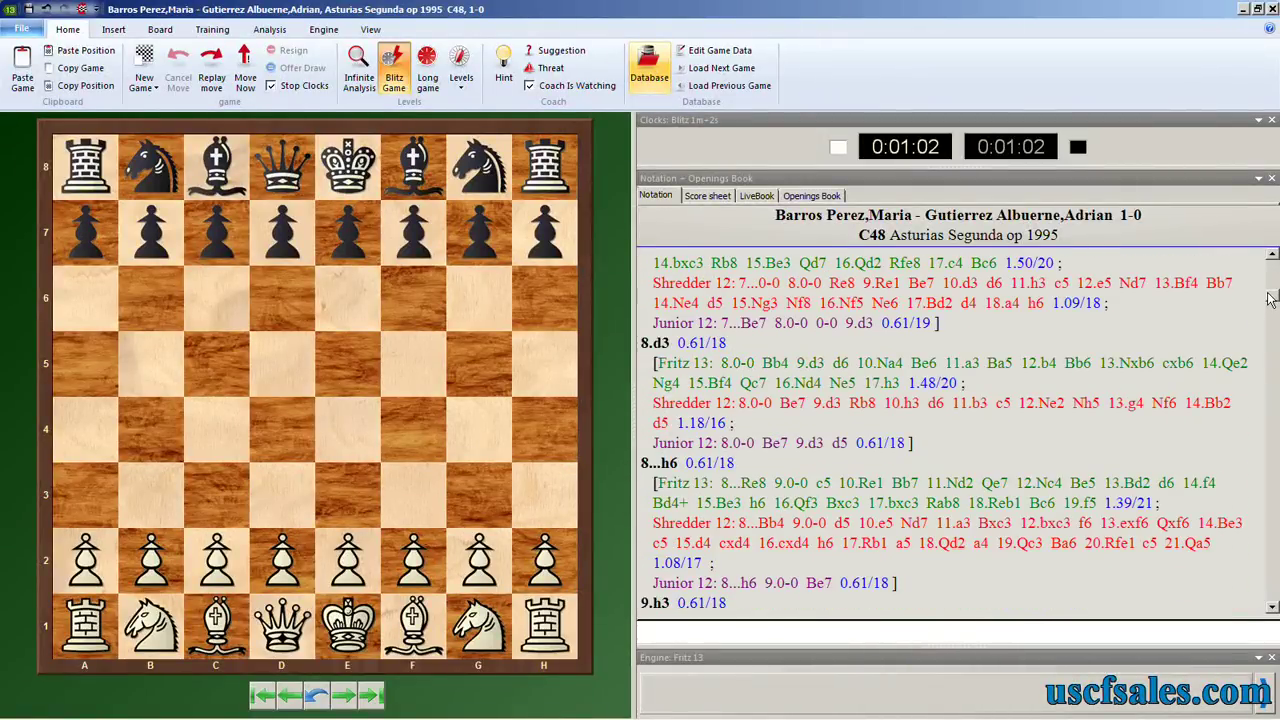
scroll(1270, 300, down, 4)
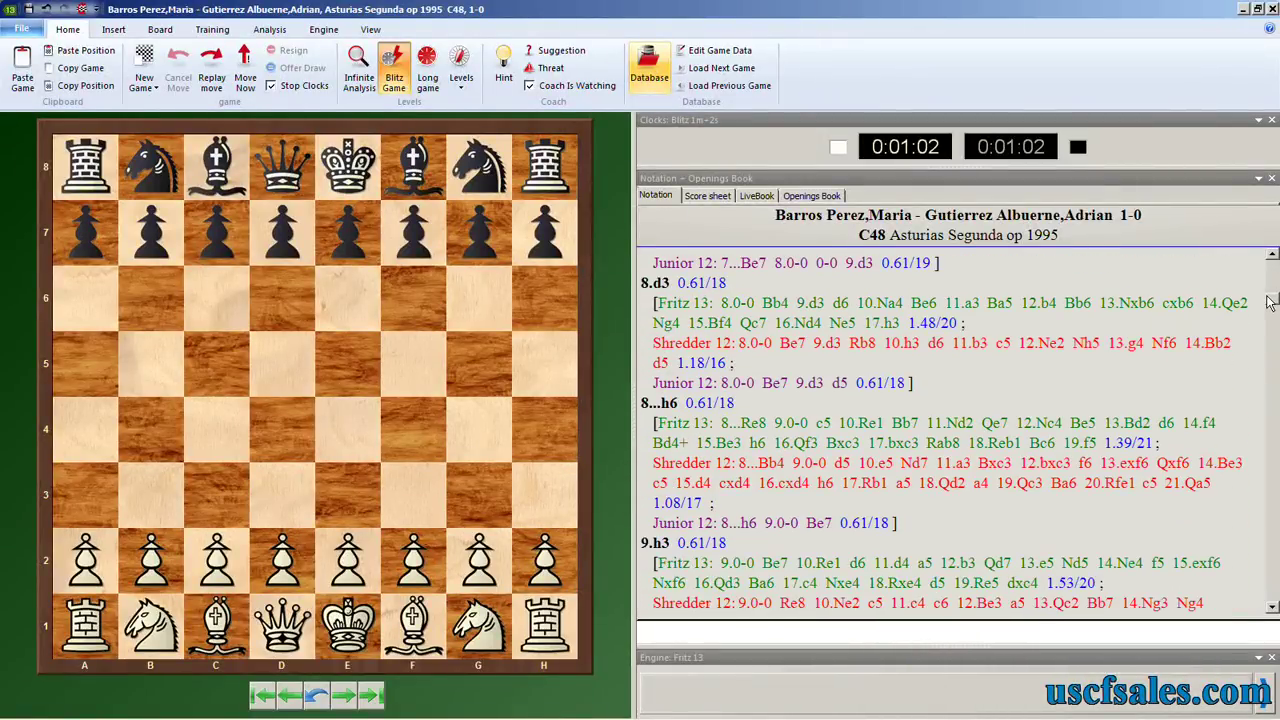
scroll(1270, 310, down, 1)
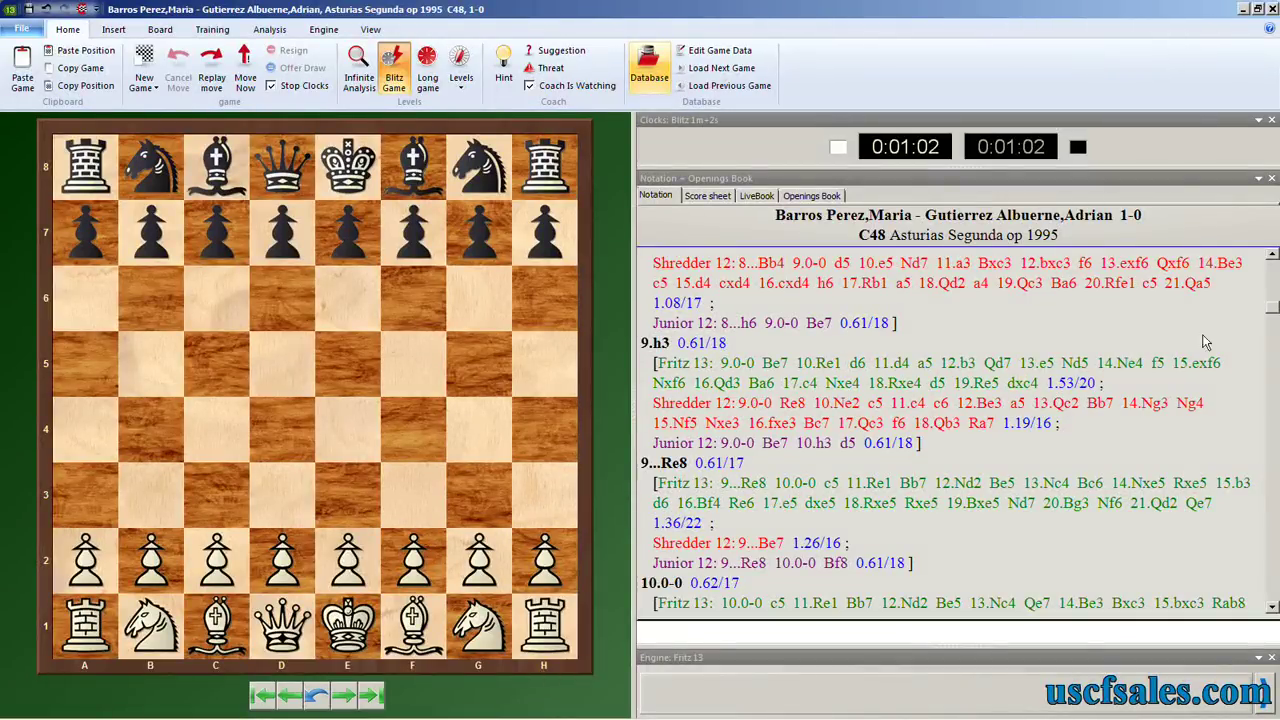
drag(1268, 310, 1270, 403)
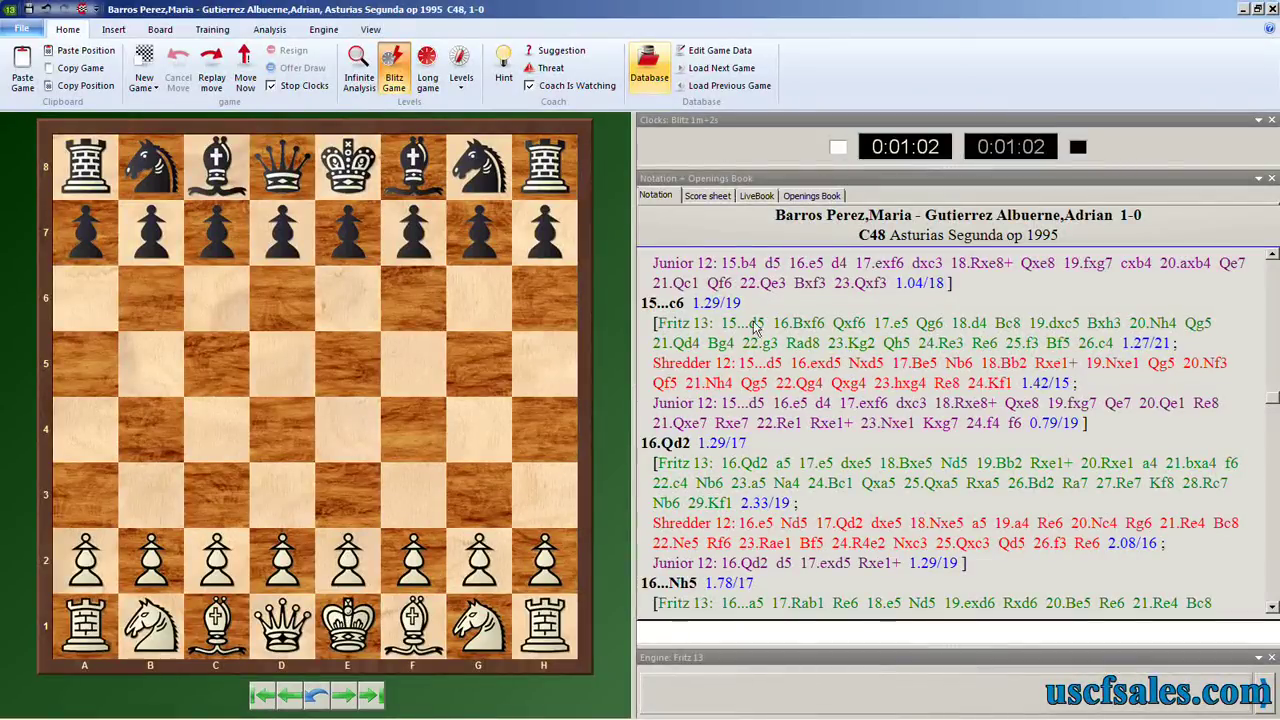
mouse_move(1273, 400)
mouse_down()
mouse_move(1273, 378)
mouse_move(1273, 392)
mouse_up()
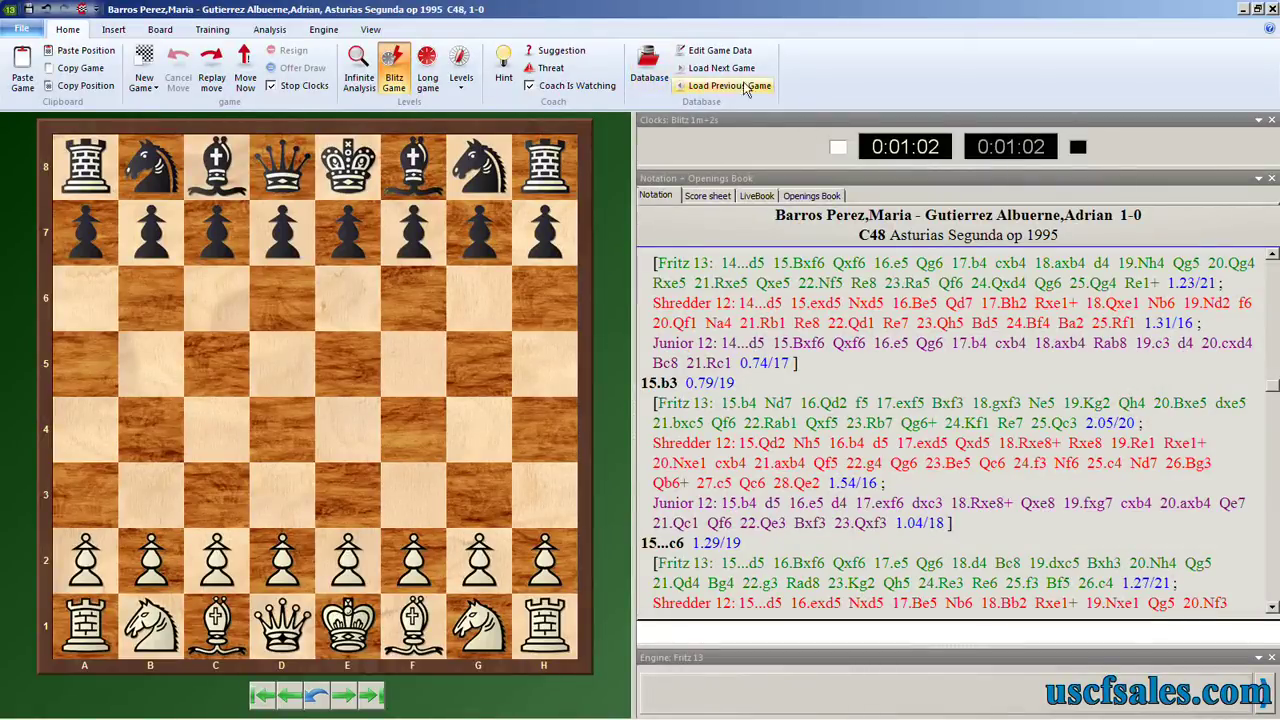
Return to the asturias segunda 95 game list and open the Compare Analysis setup for game 16.
click(649, 65)
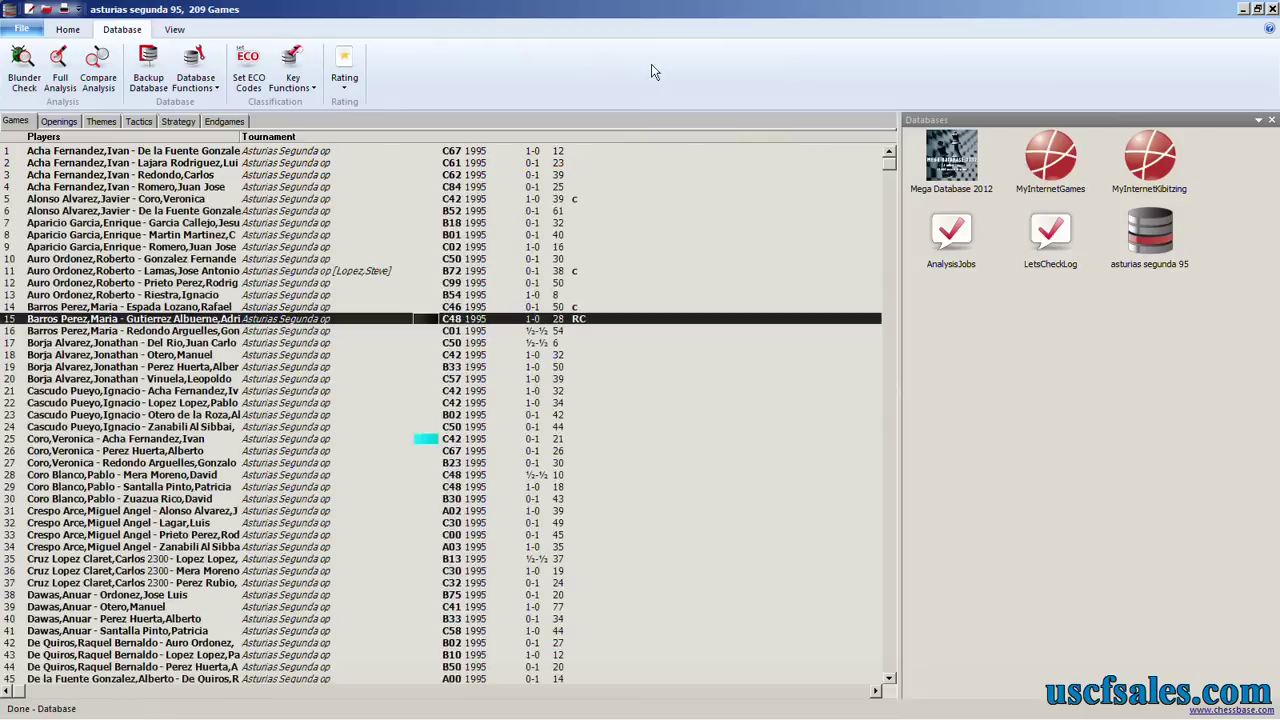
click(136, 331)
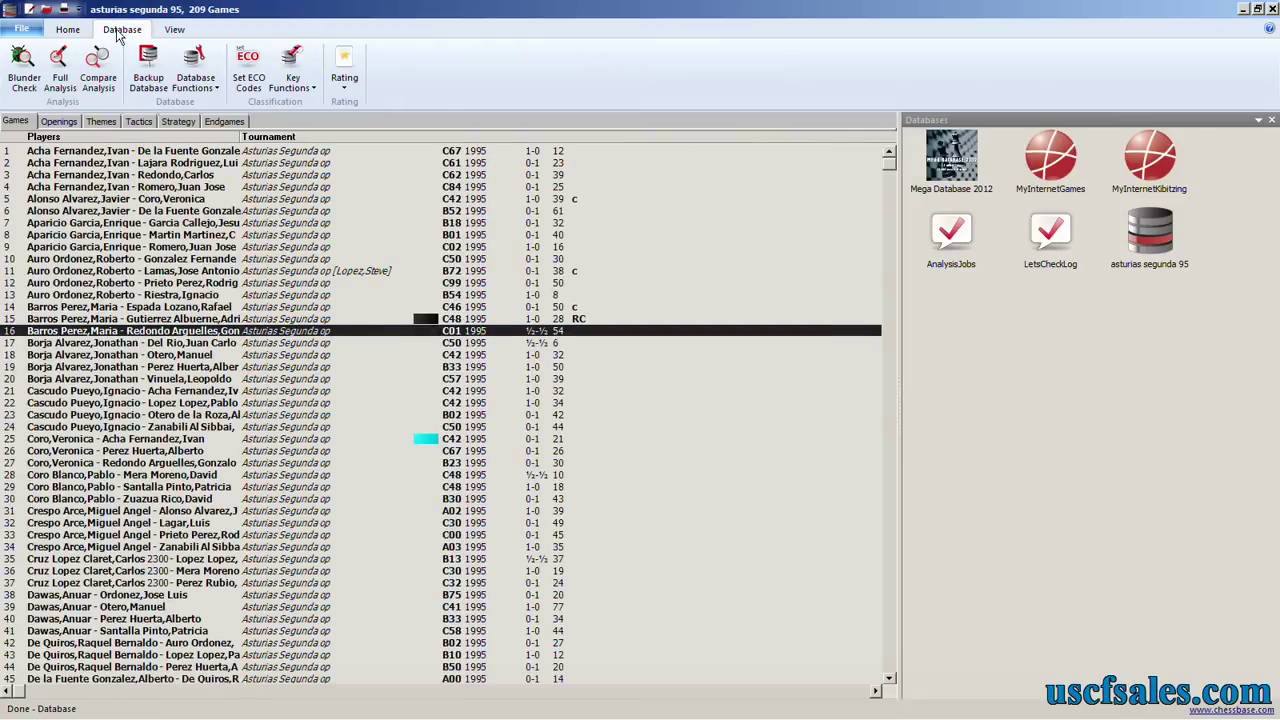
click(98, 68)
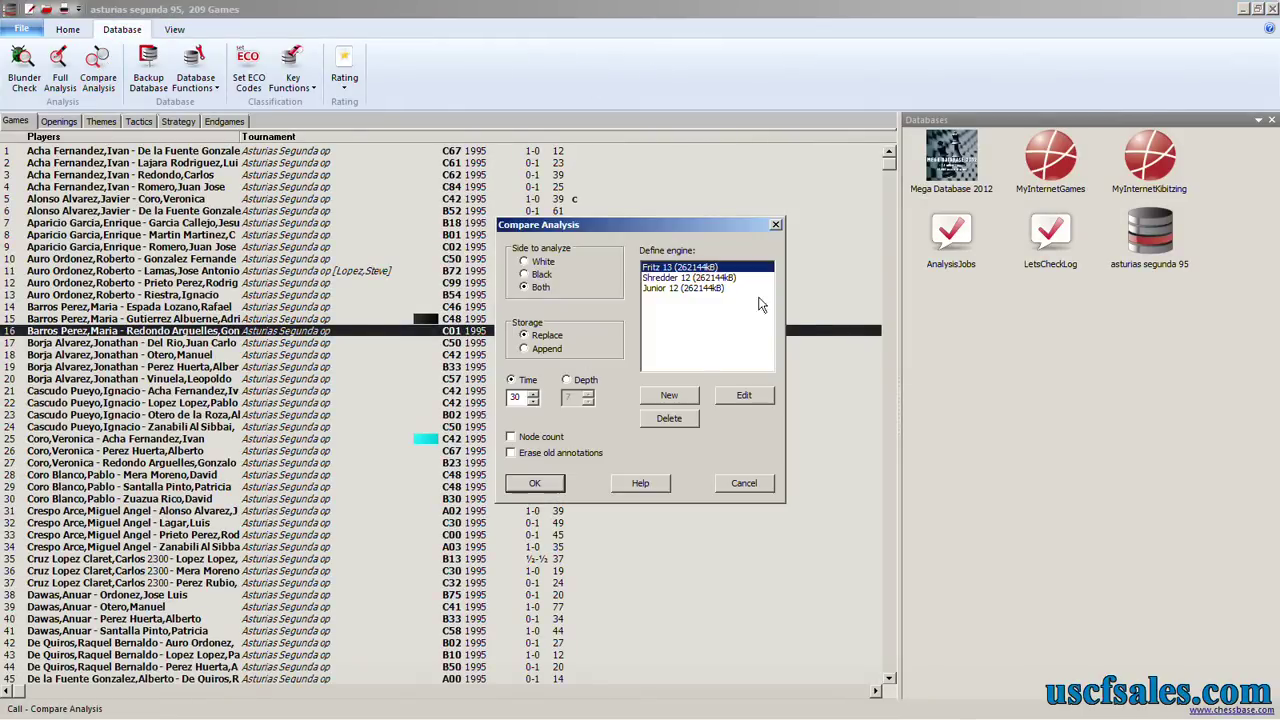